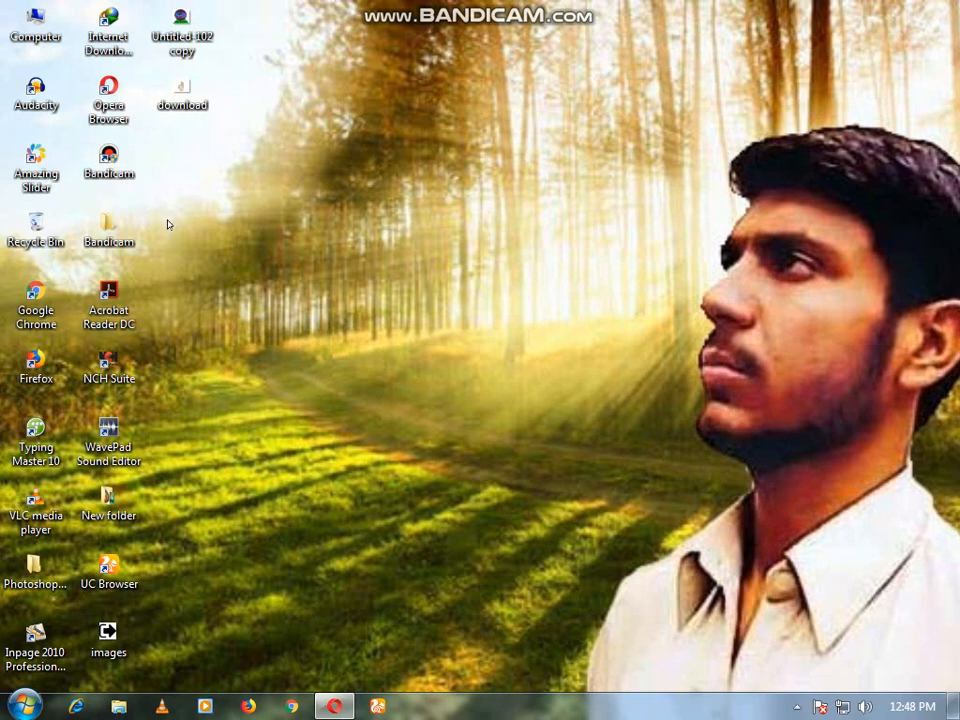
{"action": "double_click", "coordinate": [47, 228]}
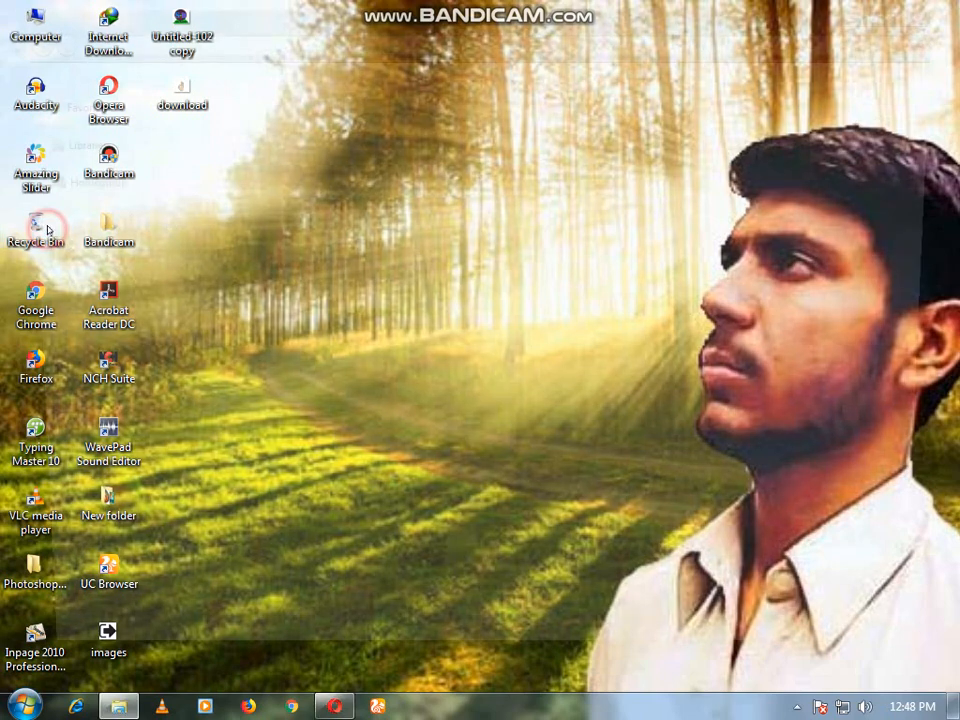
{"action": "left_click", "coordinate": [940, 8]}
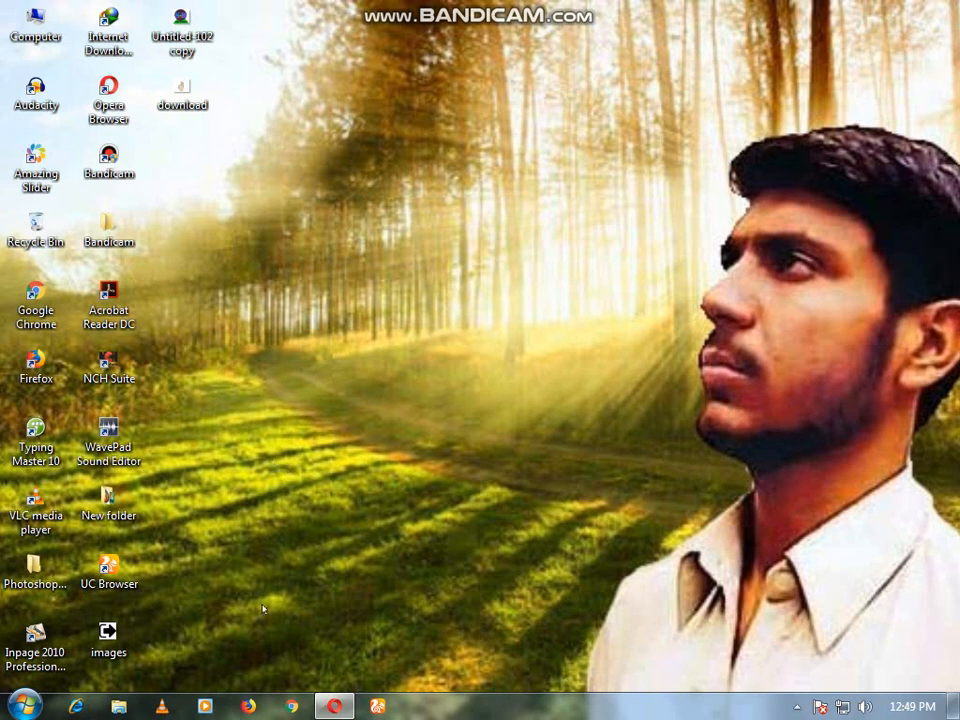
{"action": "right_click", "coordinate": [161, 706]}
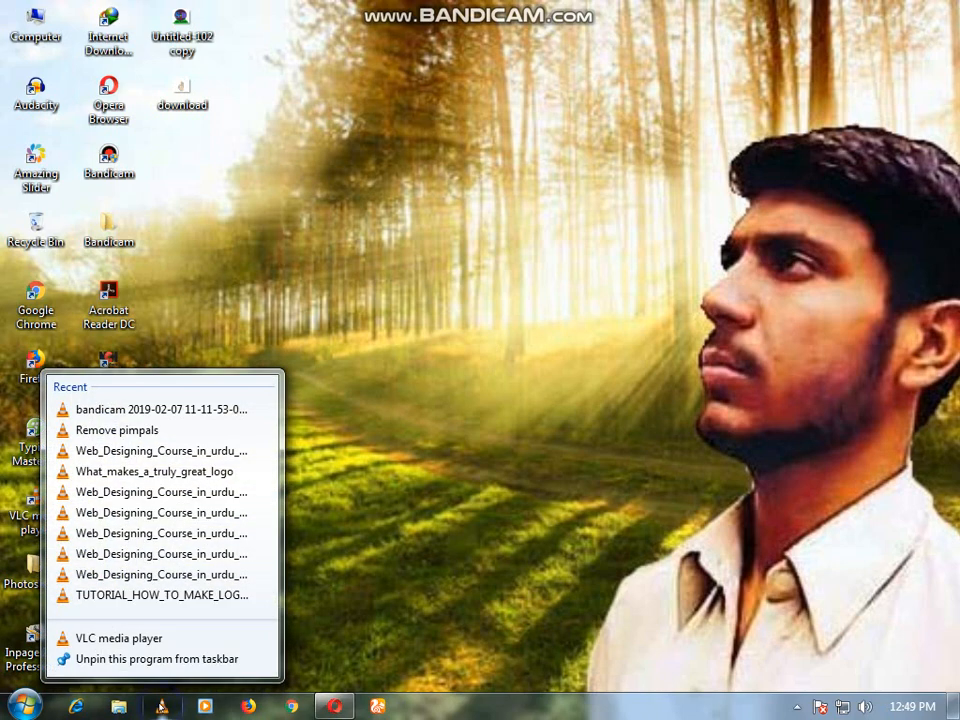
{"action": "left_click", "coordinate": [179, 410]}
{"action": "left_click", "coordinate": [935, 8]}
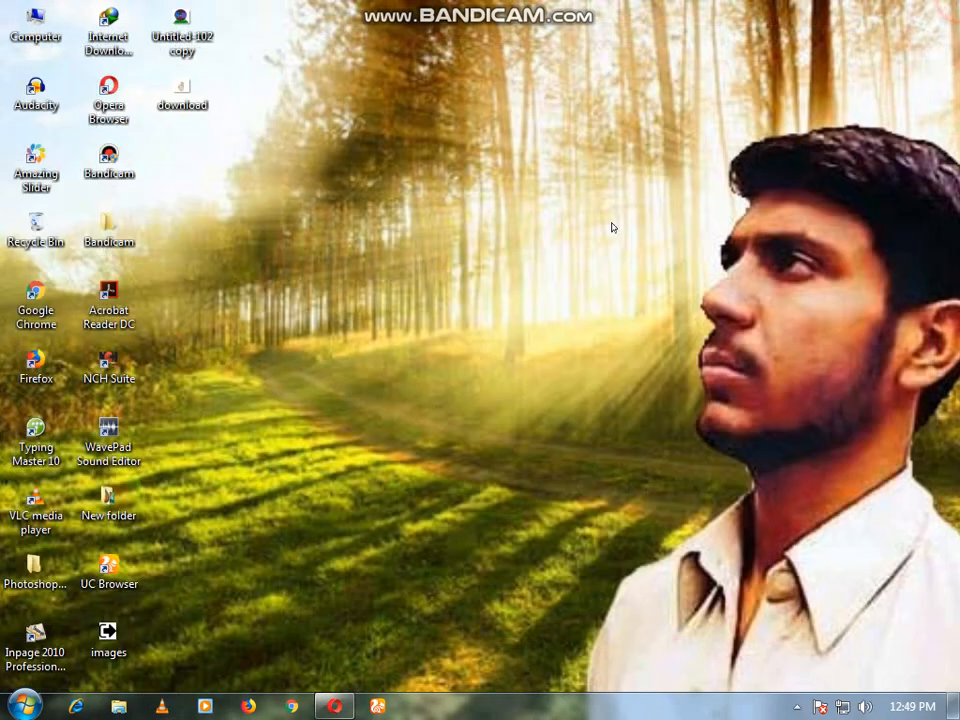
{"action": "right_click", "coordinate": [161, 706]}
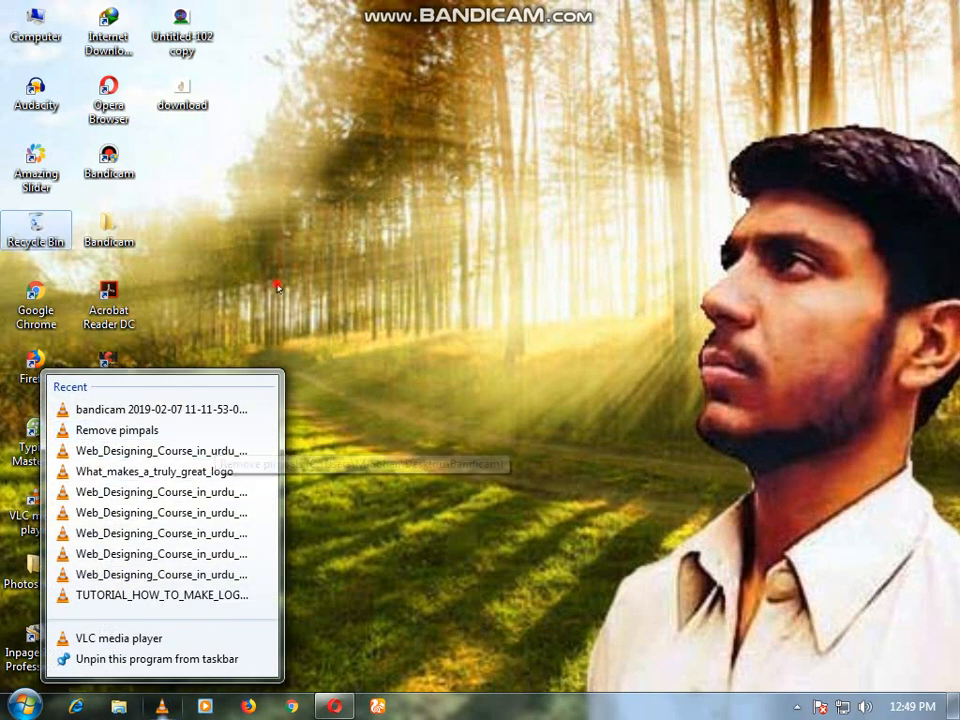
{"action": "left_click", "coordinate": [152, 256]}
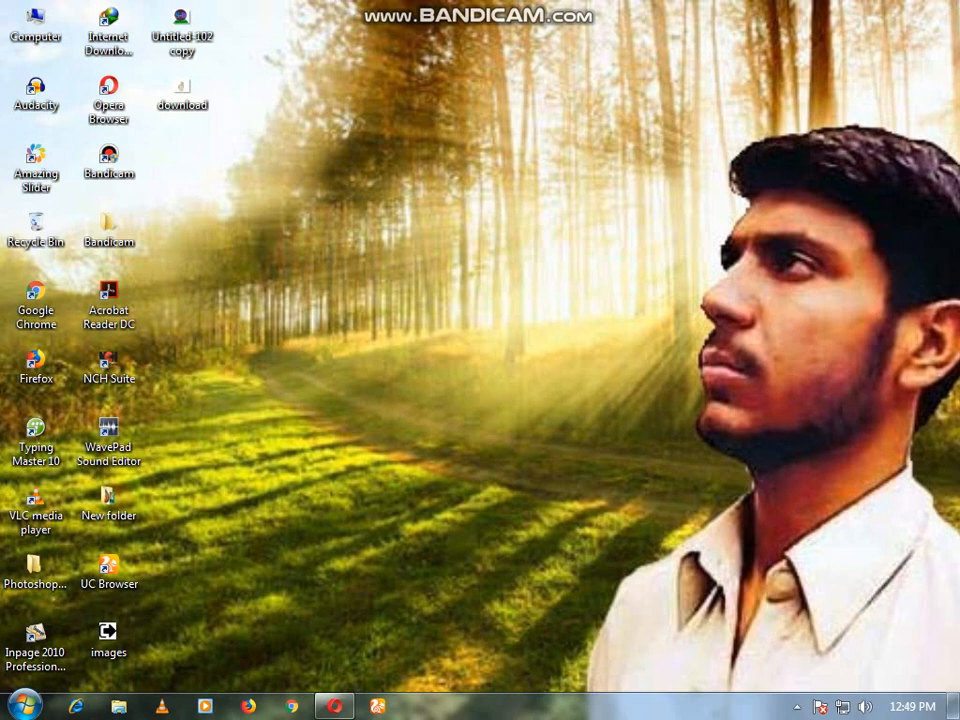
Launch Adobe Photoshop and start a new document.
{"action": "left_click", "coordinate": [25, 706]}
{"action": "left_click", "coordinate": [120, 343]}
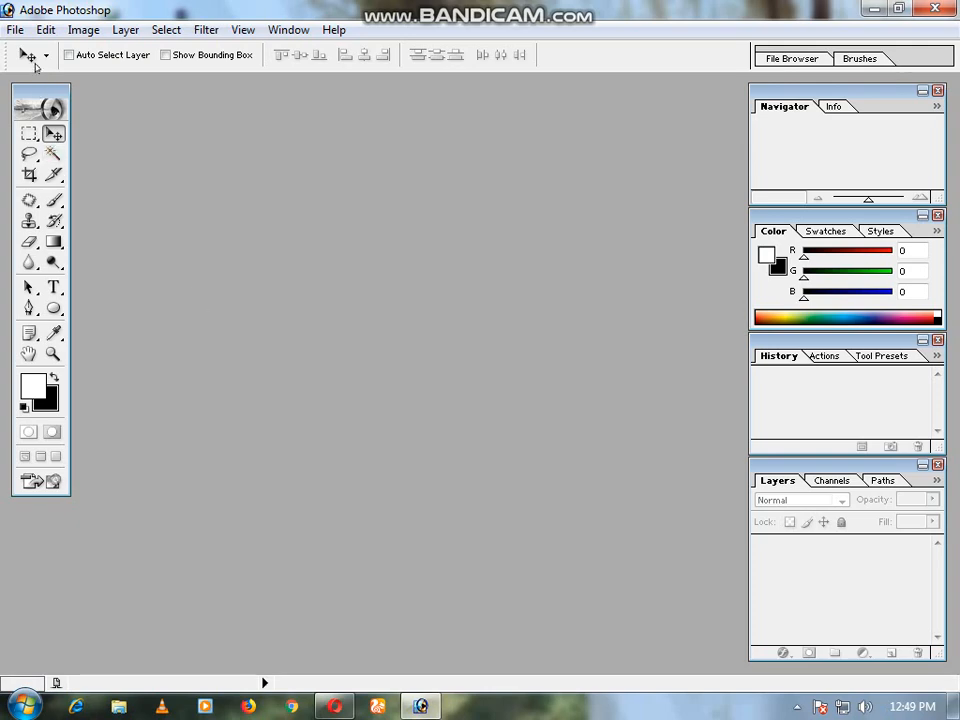
{"action": "left_click", "coordinate": [15, 29]}
{"action": "mouse_move", "coordinate": [45, 30]}
{"action": "mouse_move", "coordinate": [15, 29]}
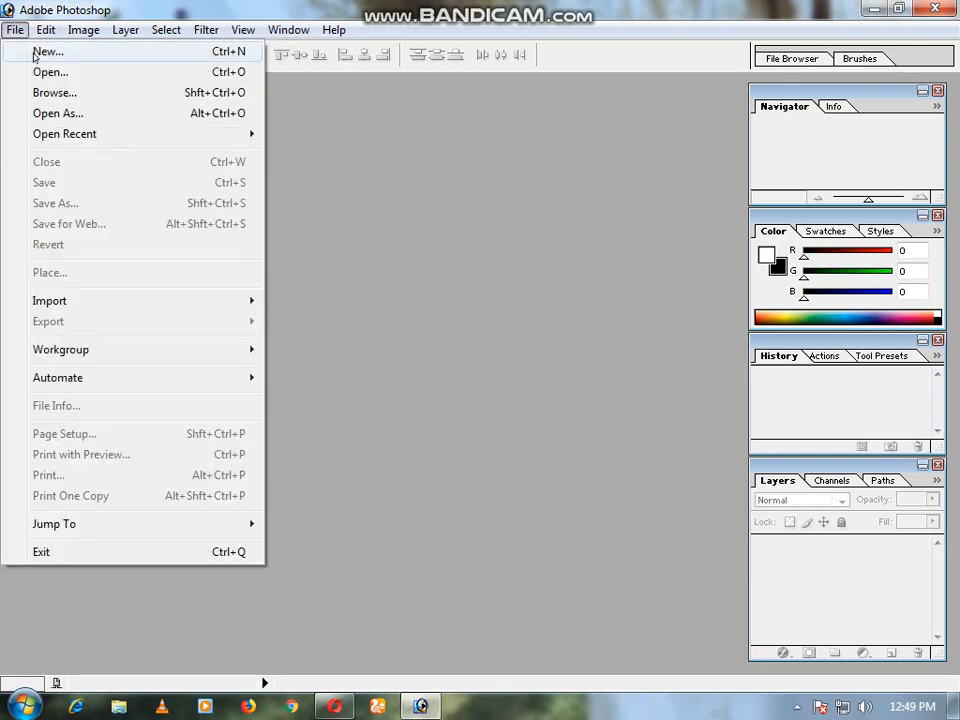
{"action": "left_click", "coordinate": [30, 50]}
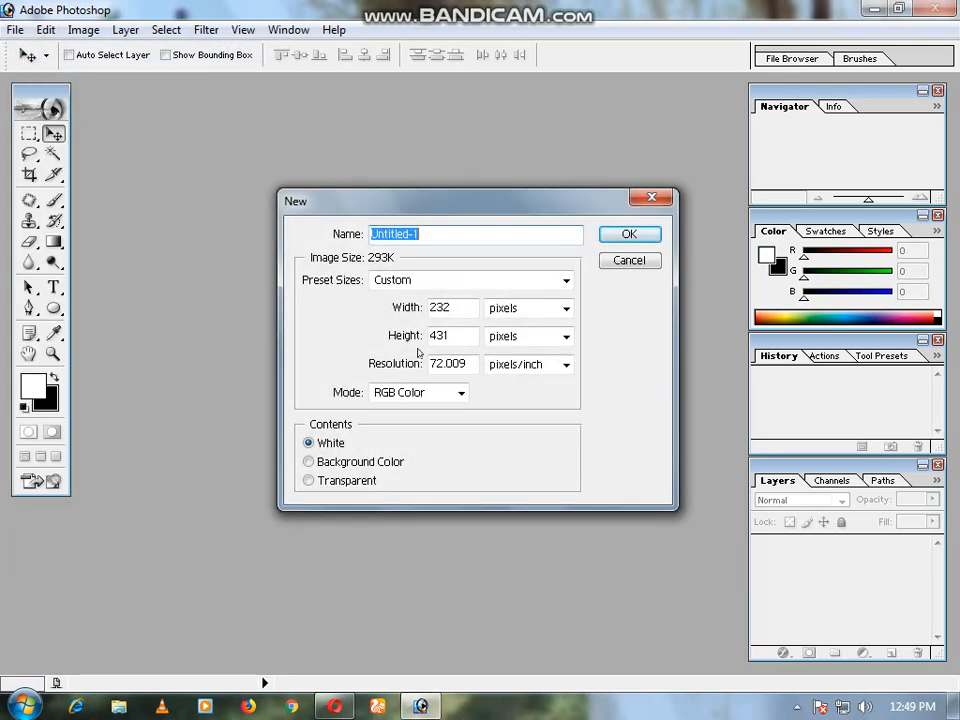
Set the new document's size to 2000 by 2000 pixels, create it and maximize its window.
{"action": "double_click", "coordinate": [462, 308]}
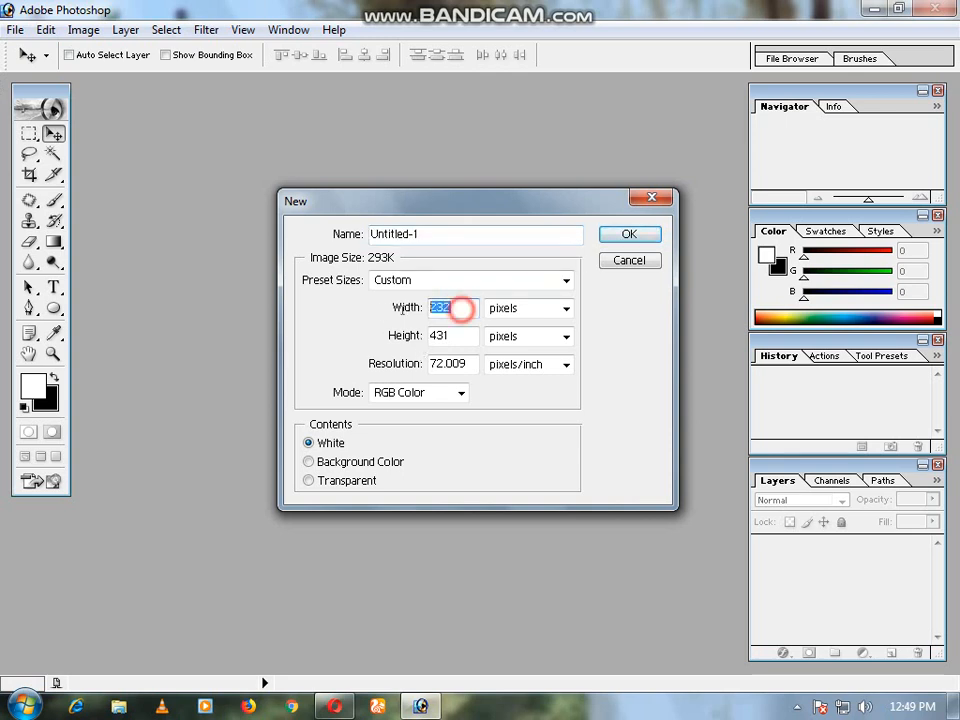
{"action": "type", "text": "3"}
{"action": "key", "text": "BackSpace"}
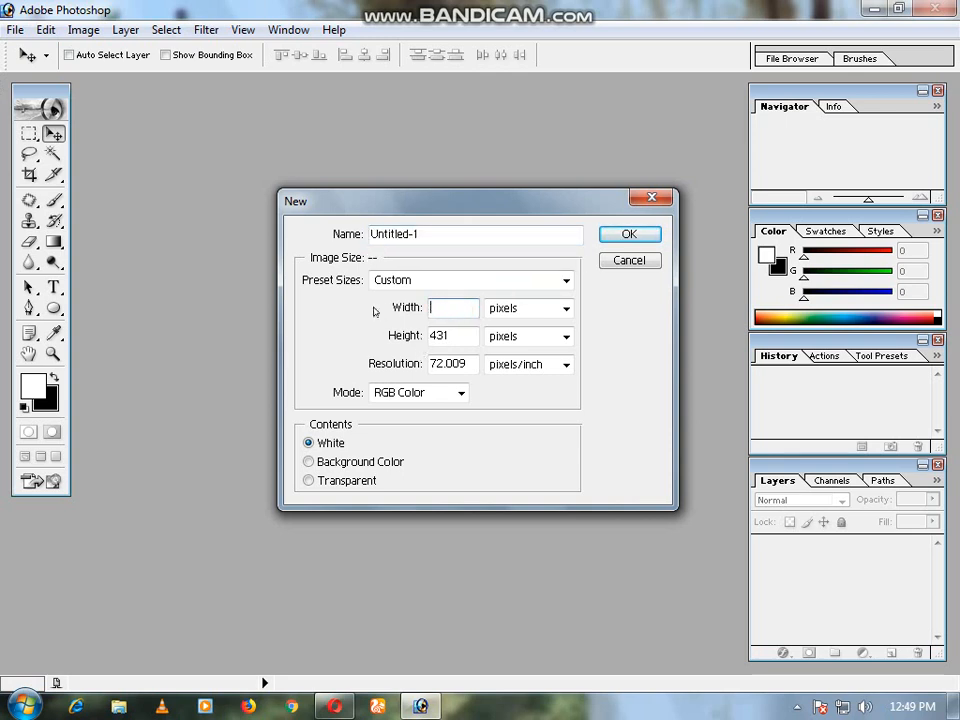
{"action": "type", "text": "2000"}
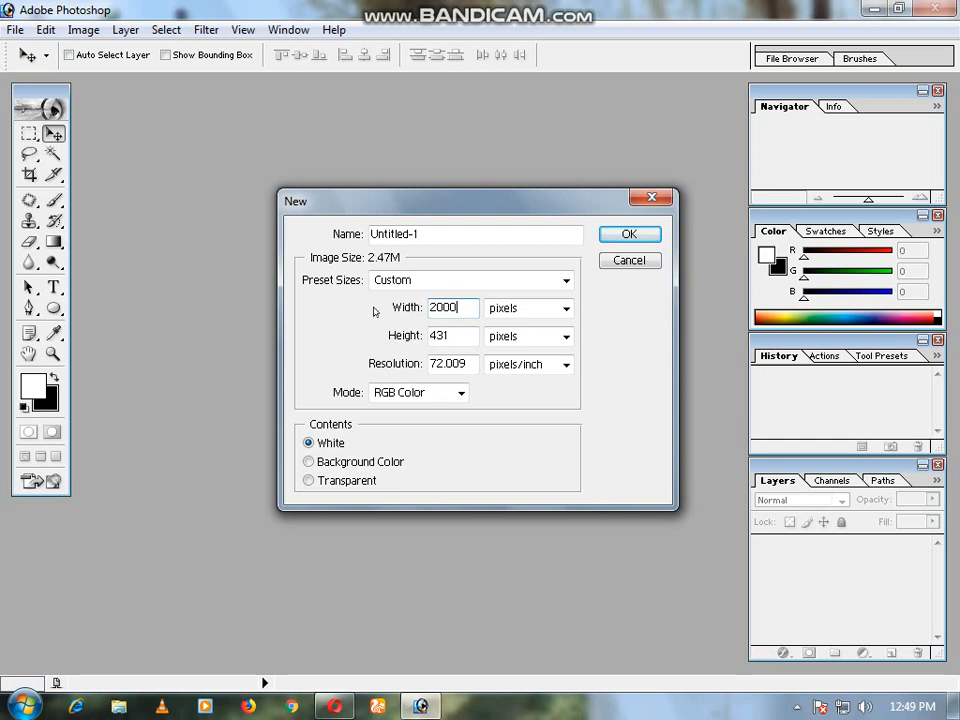
{"action": "double_click", "coordinate": [440, 336]}
{"action": "type", "text": "200"}
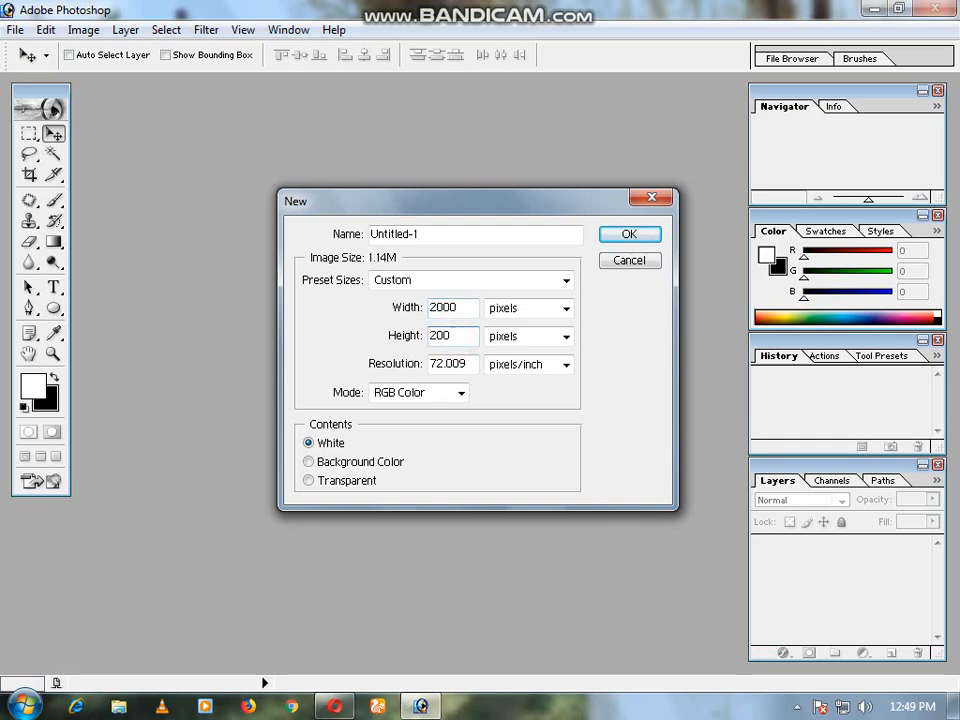
{"action": "type", "text": "0"}
{"action": "key", "text": "Return"}
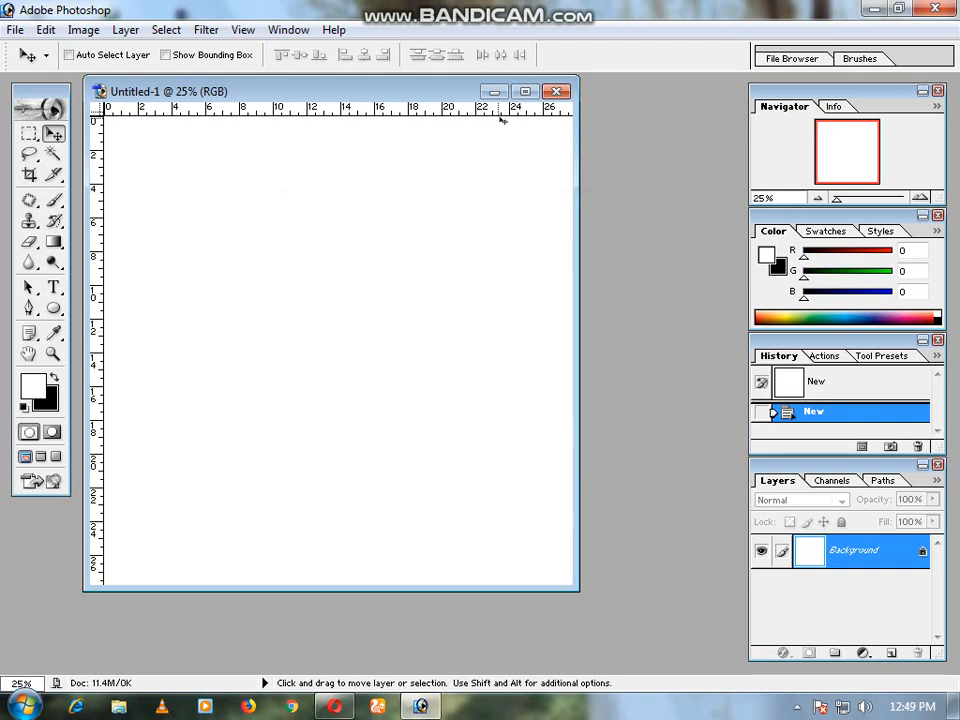
{"action": "left_click", "coordinate": [525, 91]}
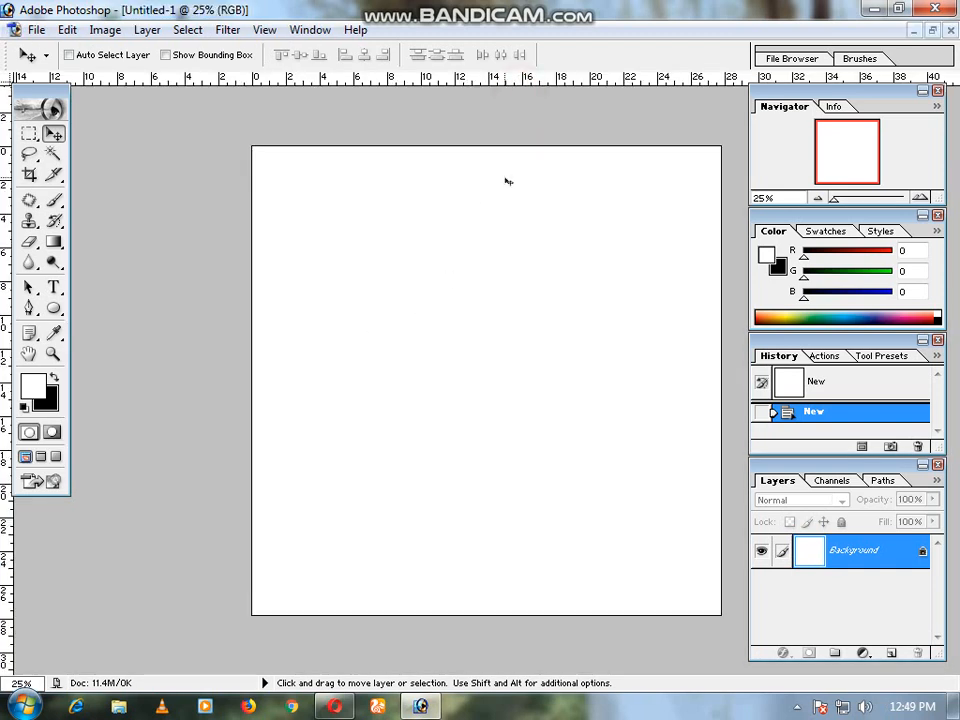
Draw a wide rectangle shape across the middle of the canvas and fill it with red C72828.
{"action": "left_click", "coordinate": [50, 311]}
{"action": "left_click", "coordinate": [163, 310]}
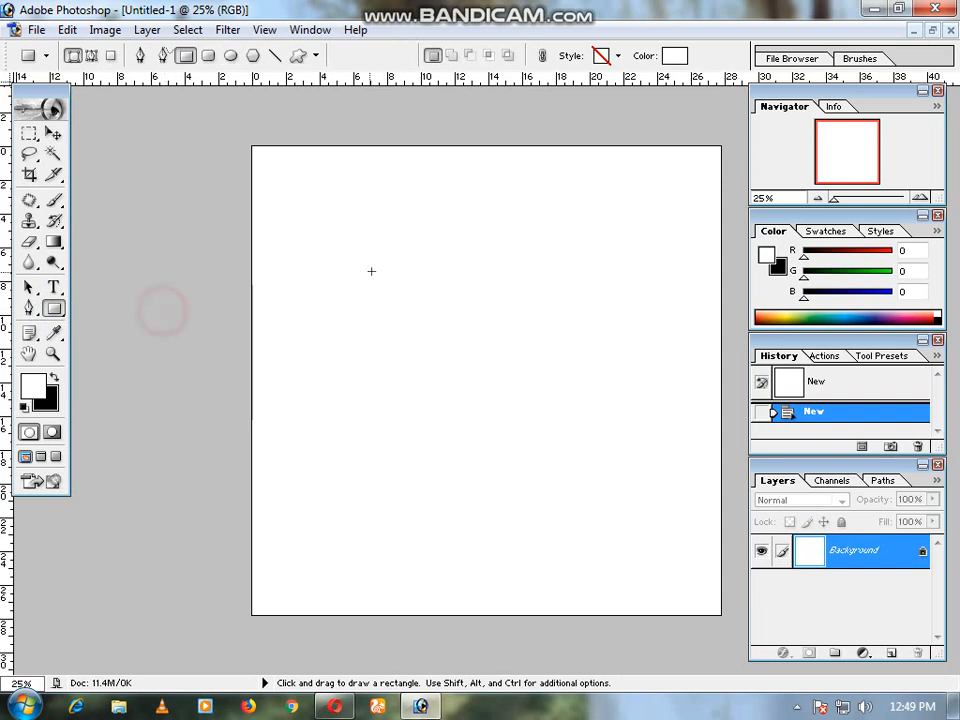
{"action": "left_click_drag", "start_coordinate": [365, 267], "coordinate": [698, 402]}
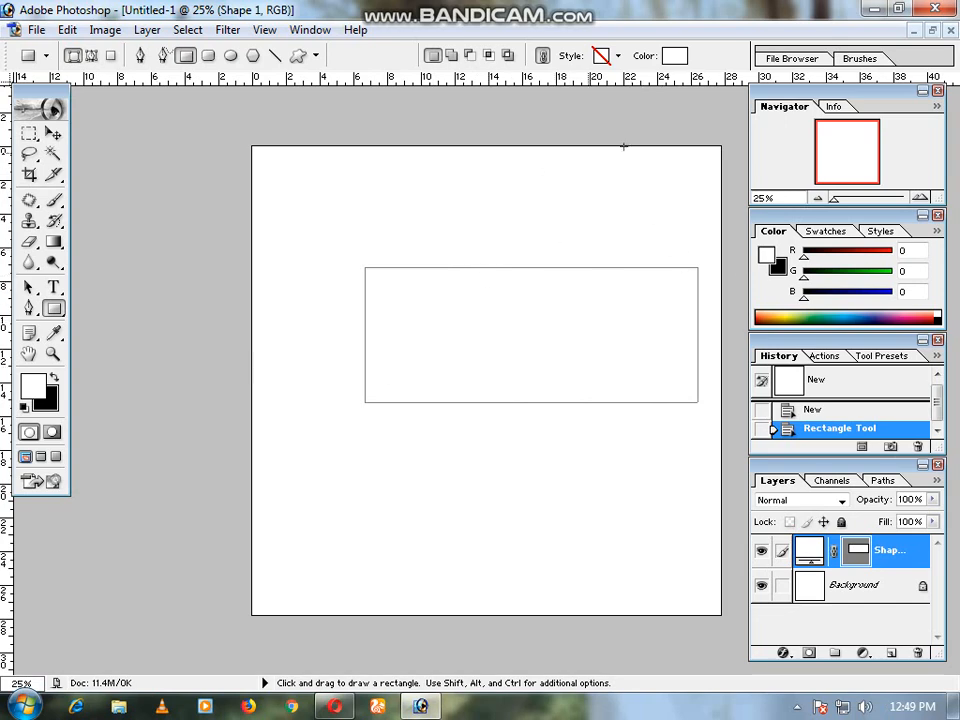
{"action": "left_click", "coordinate": [677, 55]}
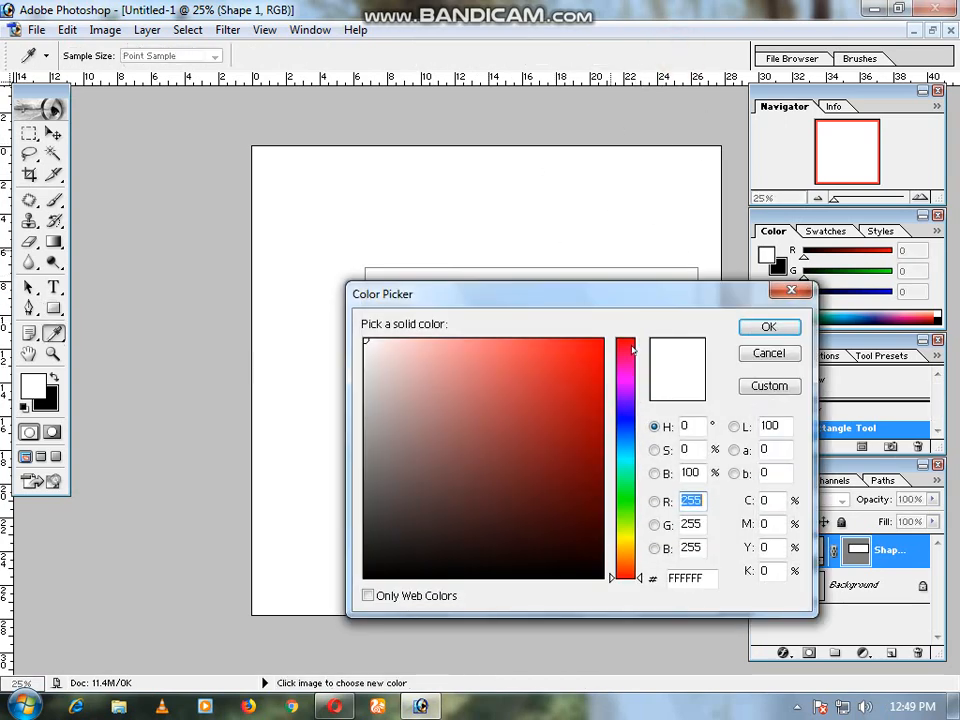
{"action": "left_click", "coordinate": [555, 391]}
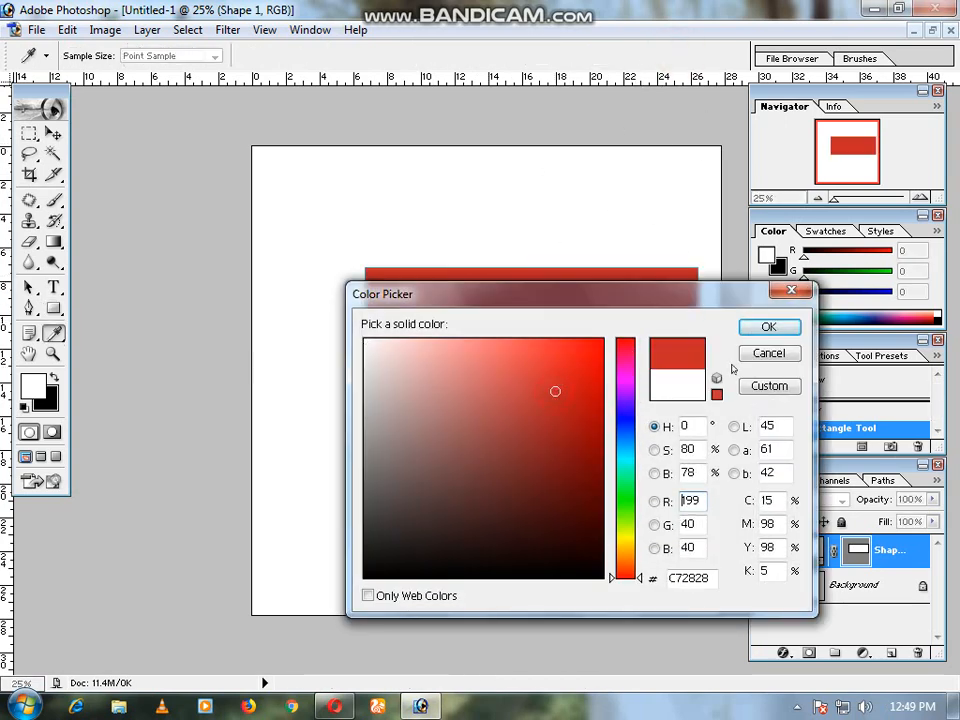
{"action": "left_click", "coordinate": [768, 328]}
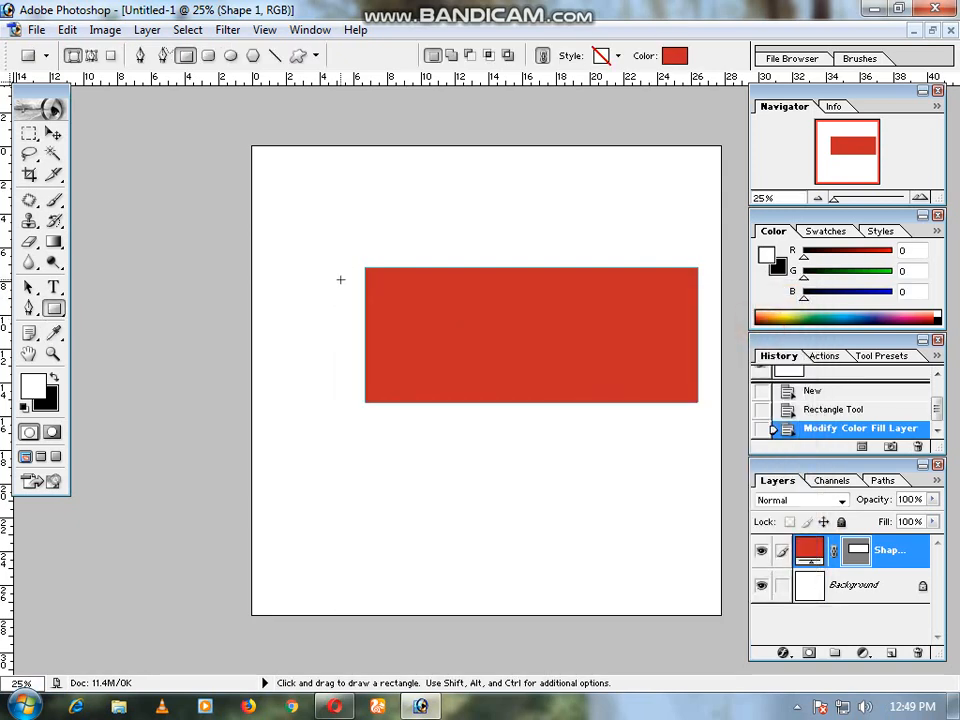
Enlarge the red rectangle to about 123.4% width and 114.6% height and reposition it near the canvas centre.
{"action": "left_click", "coordinate": [52, 134]}
{"action": "mouse_move", "coordinate": [467, 358]}
{"action": "left_mouse_down"}
{"action": "mouse_move", "coordinate": [448, 349]}
{"action": "mouse_move", "coordinate": [467, 349]}
{"action": "left_mouse_up"}
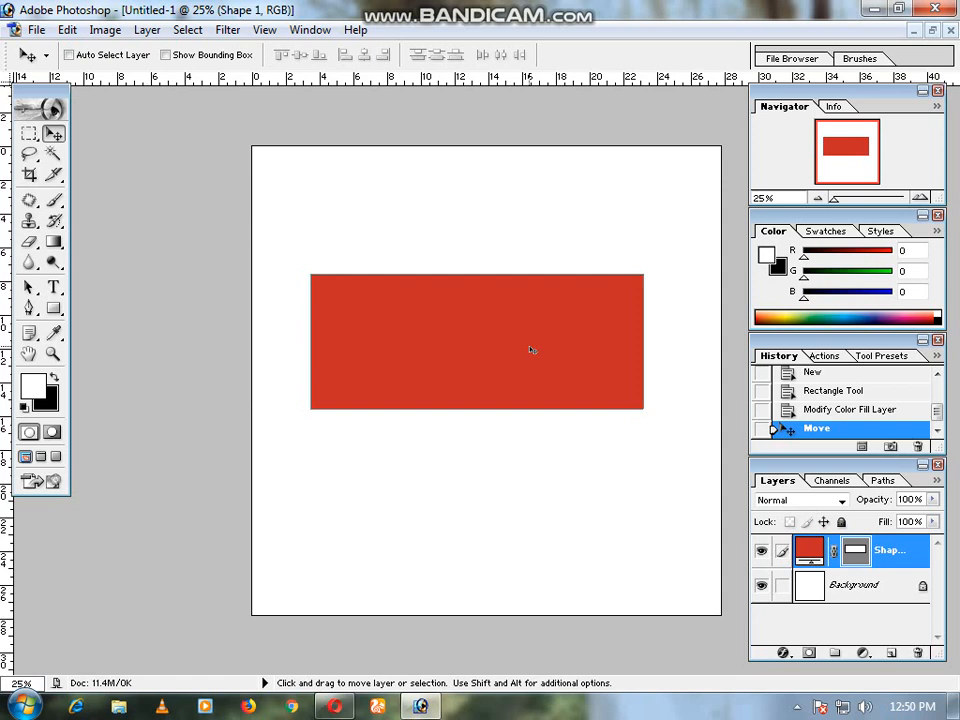
{"action": "key", "text": "ctrl+t"}
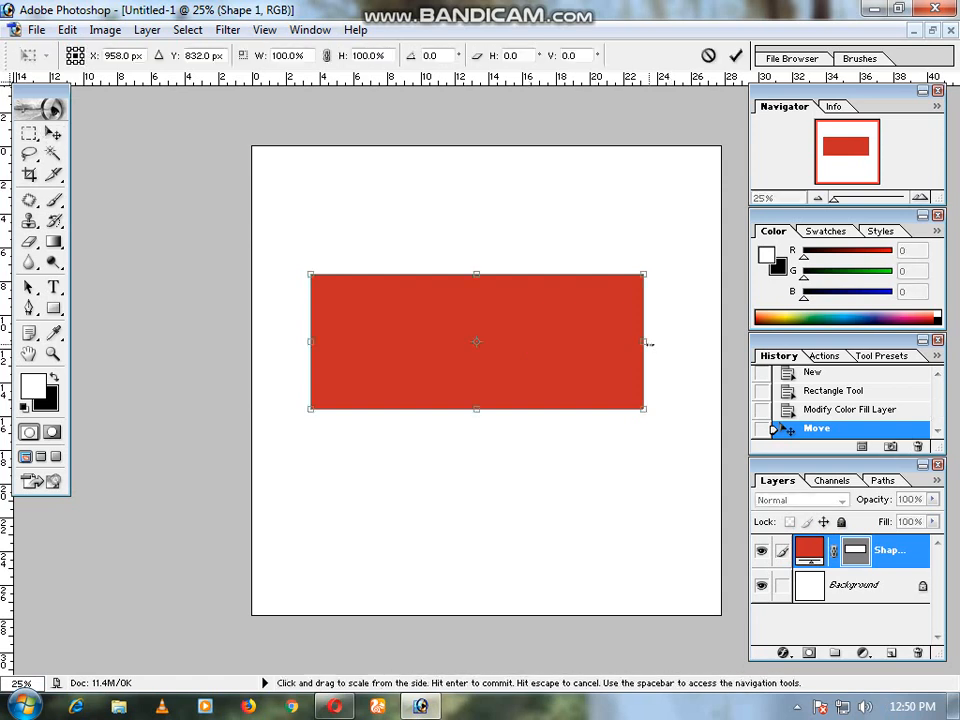
{"action": "left_click_drag", "start_coordinate": [644, 341], "coordinate": [690, 341]}
{"action": "left_click_drag", "start_coordinate": [311, 341], "coordinate": [279, 341]}
{"action": "left_click_drag", "start_coordinate": [502, 412], "coordinate": [499, 430]}
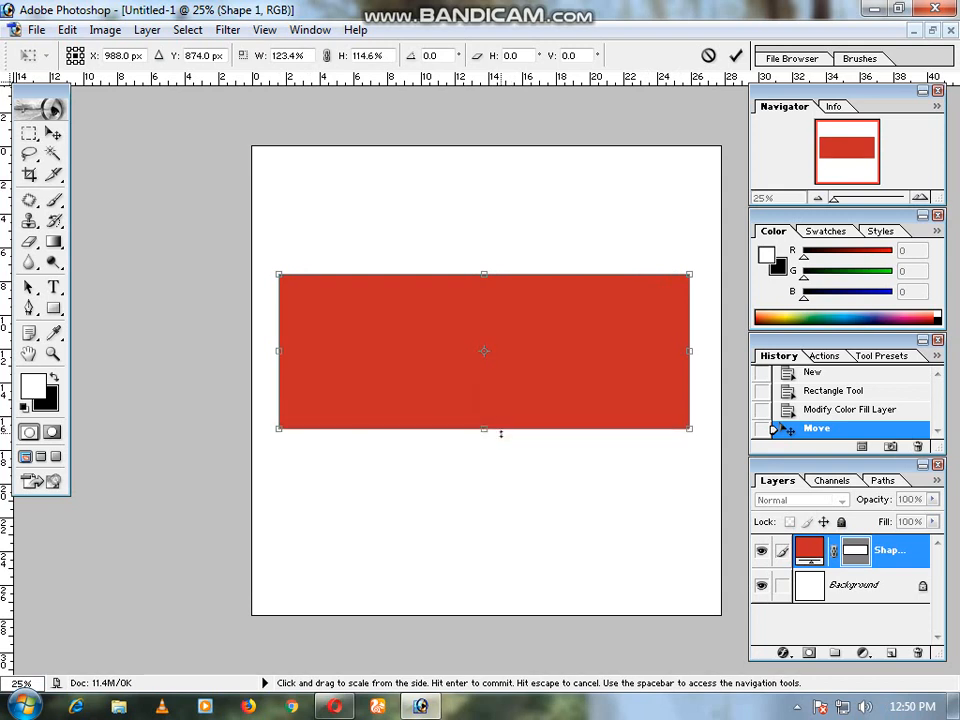
{"action": "left_click", "coordinate": [460, 248]}
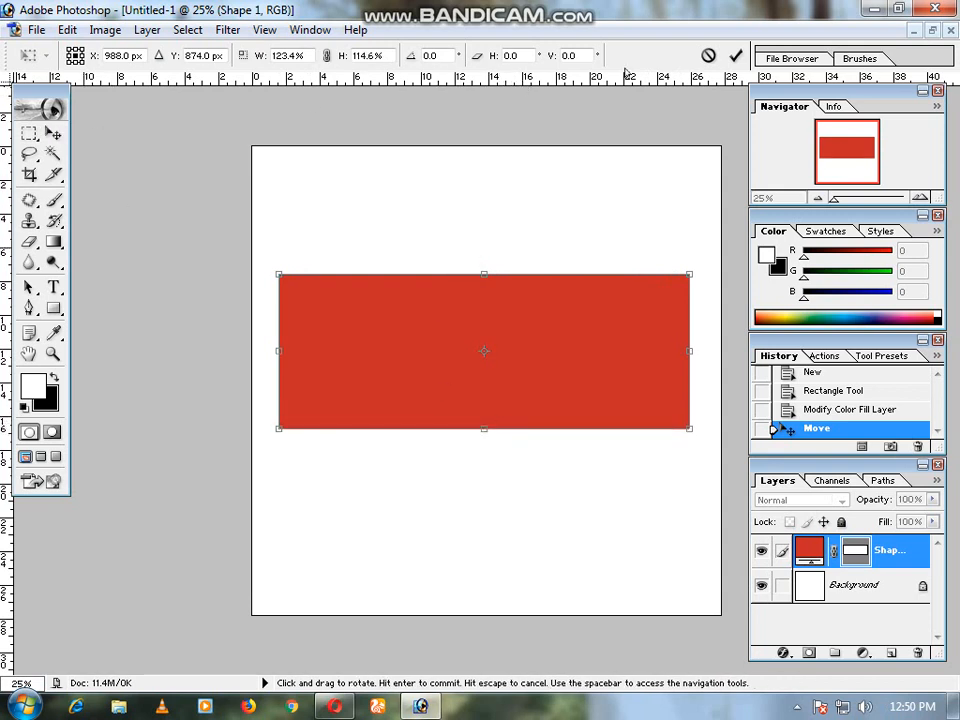
{"action": "left_click", "coordinate": [735, 55]}
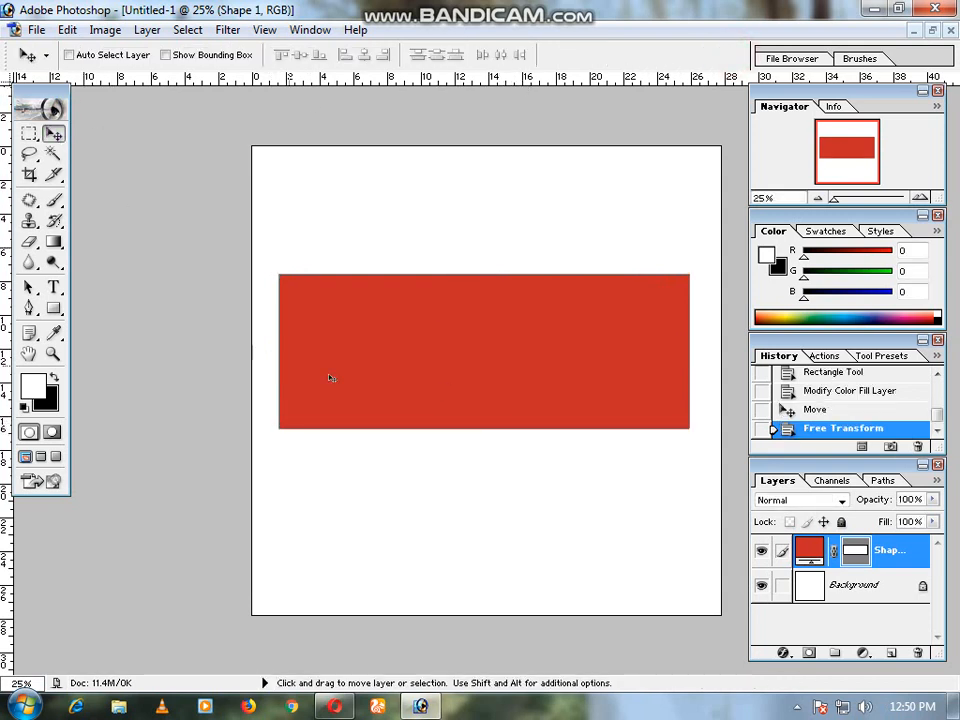
{"action": "mouse_move", "coordinate": [526, 352]}
{"action": "left_mouse_down"}
{"action": "mouse_move", "coordinate": [536, 274]}
{"action": "mouse_move", "coordinate": [546, 356]}
{"action": "mouse_move", "coordinate": [514, 352]}
{"action": "left_mouse_up"}
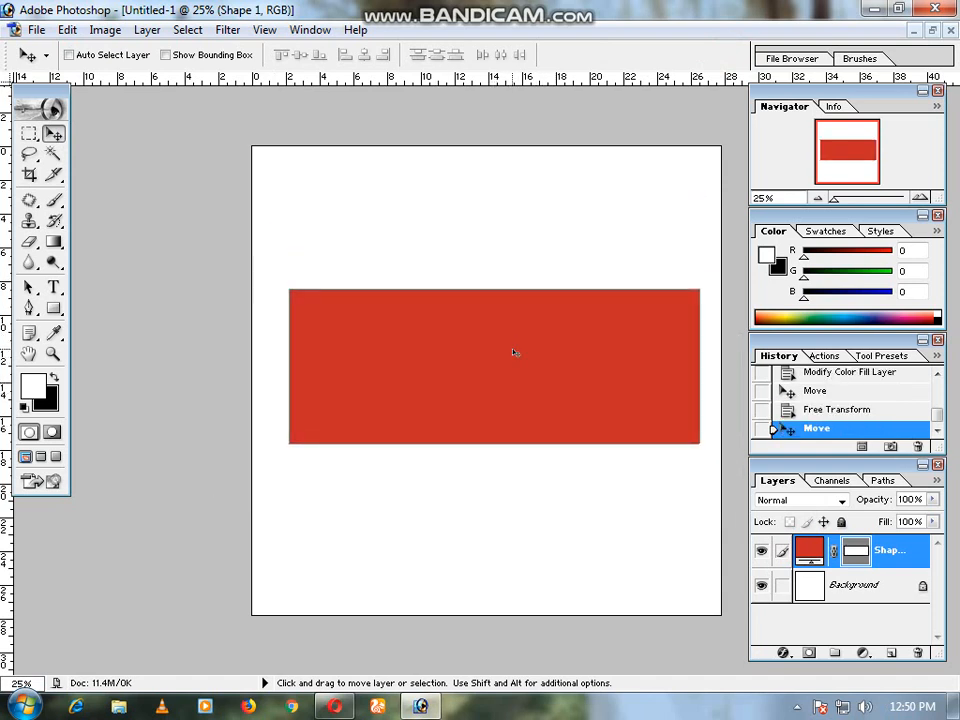
Draw a thin, wide rectangle below the red one and fill it with blue 191EEB.
{"action": "left_click", "coordinate": [55, 308]}
{"action": "left_click_drag", "start_coordinate": [294, 516], "coordinate": [695, 535]}
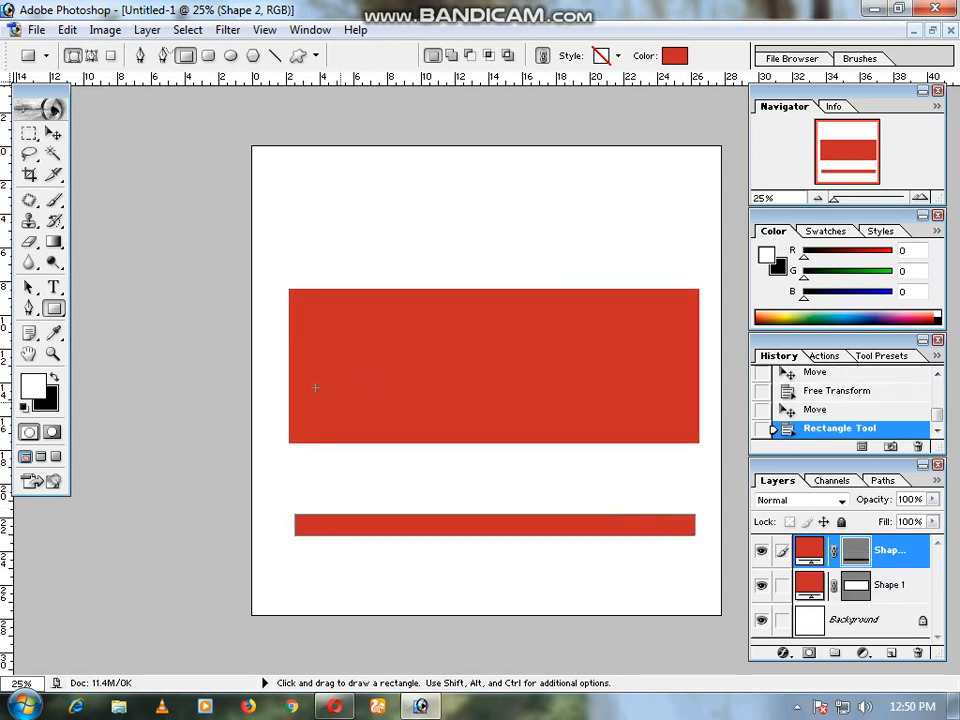
{"action": "left_click", "coordinate": [682, 59]}
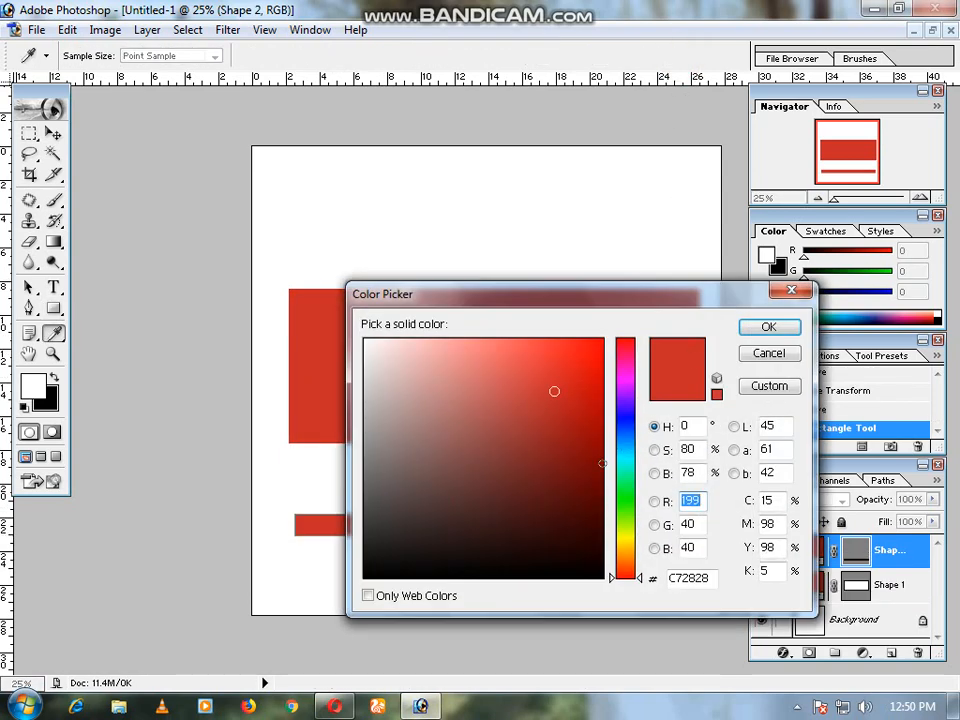
{"action": "left_click", "coordinate": [627, 420]}
{"action": "left_click", "coordinate": [577, 357]}
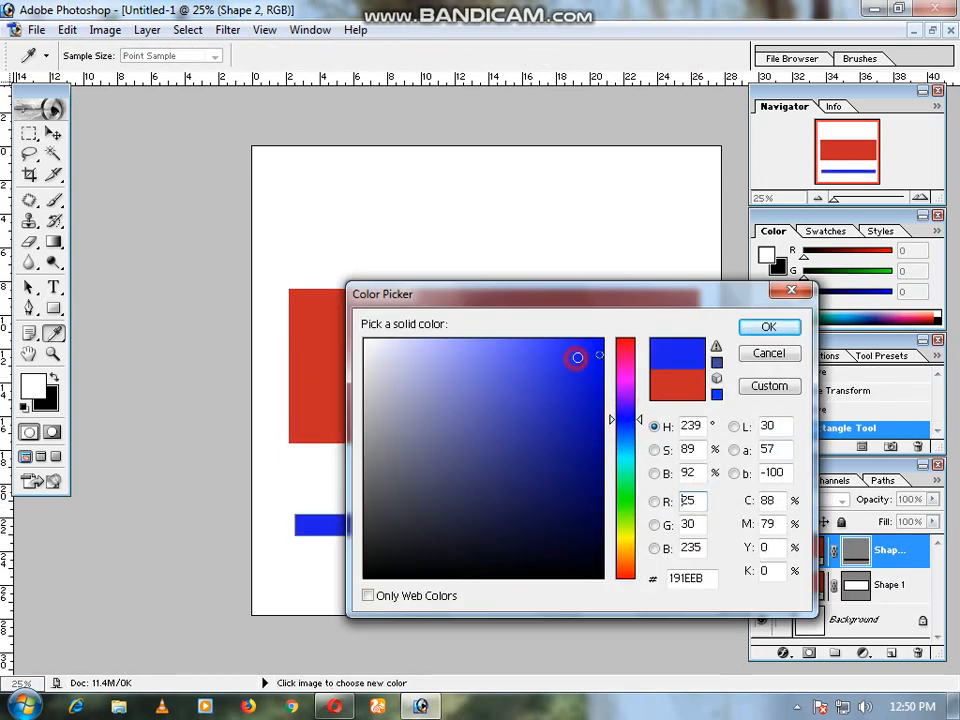
{"action": "left_click", "coordinate": [768, 327]}
Align the blue bar with the red rectangle's lower edge and stretch it to about 102.3% width to span the rectangle.
{"action": "left_click", "coordinate": [53, 133]}
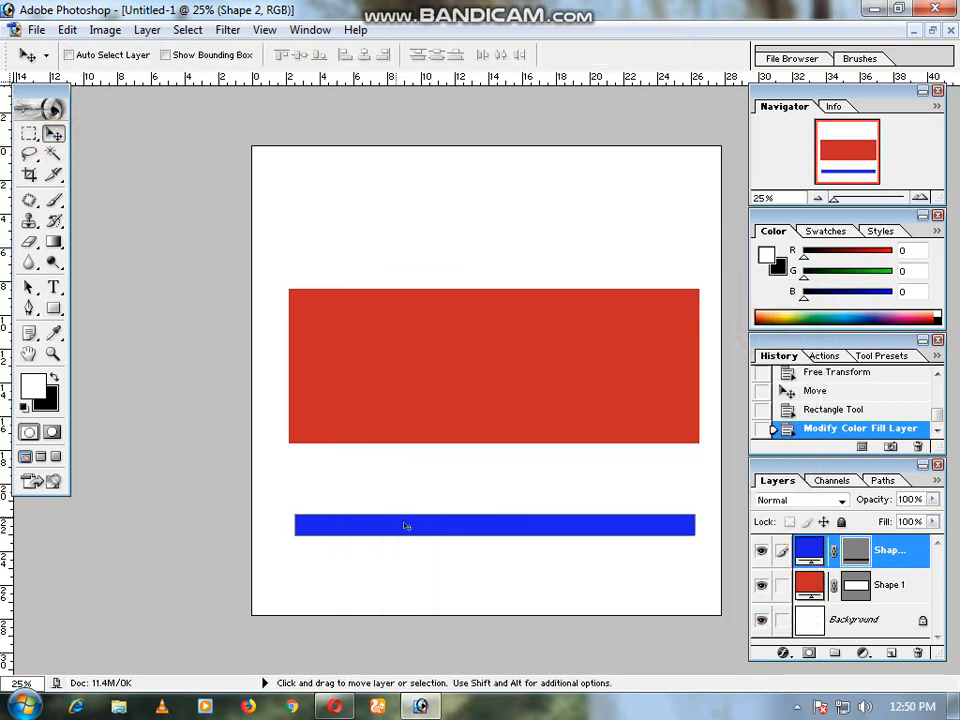
{"action": "left_click_drag", "start_coordinate": [425, 530], "coordinate": [421, 438]}
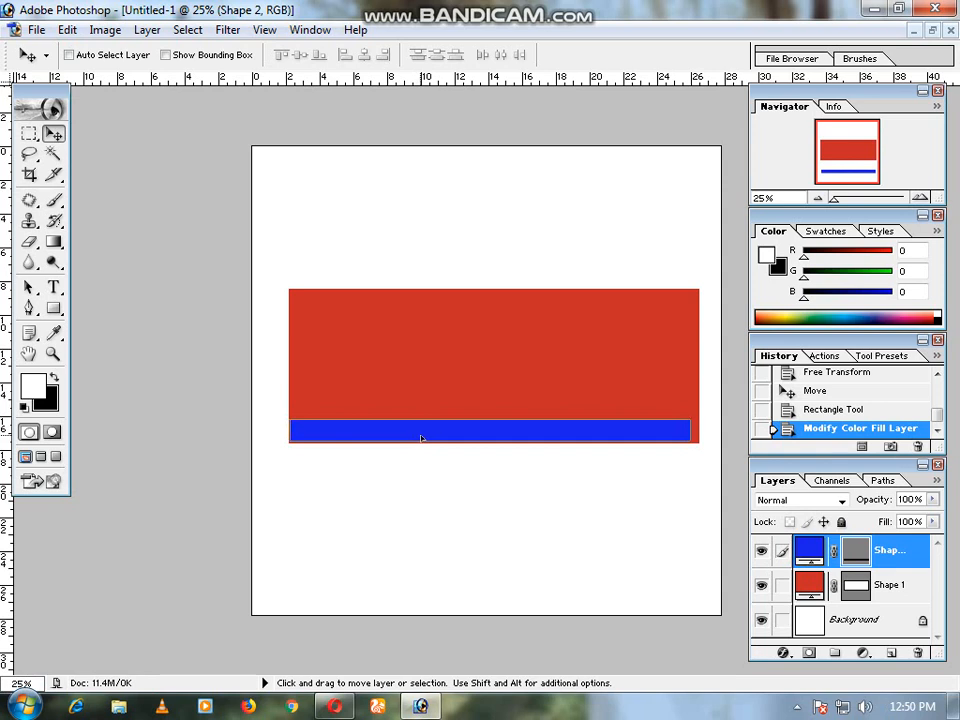
{"action": "key", "text": "Down"}
{"action": "key", "text": "Down"}
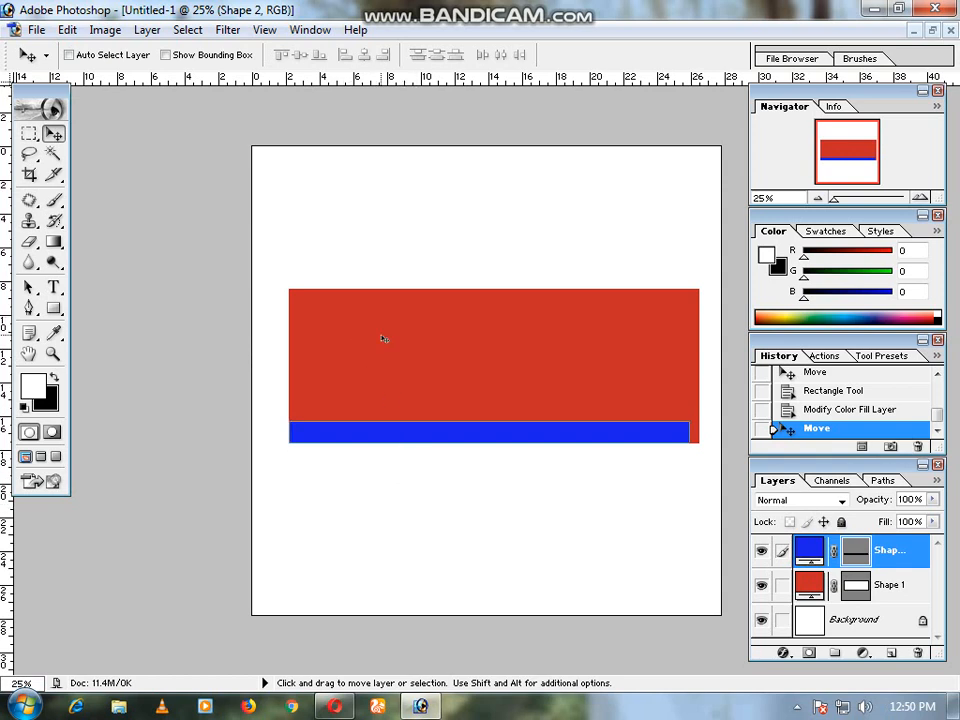
{"action": "key", "text": "ctrl+t"}
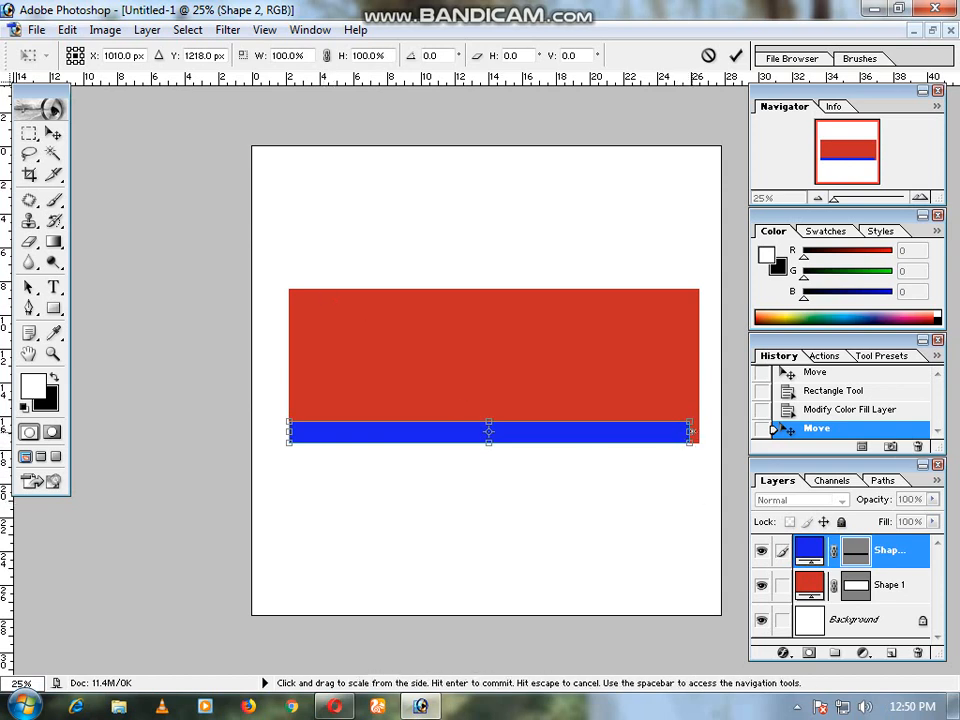
{"action": "left_click_drag", "start_coordinate": [689, 431], "coordinate": [700, 431]}
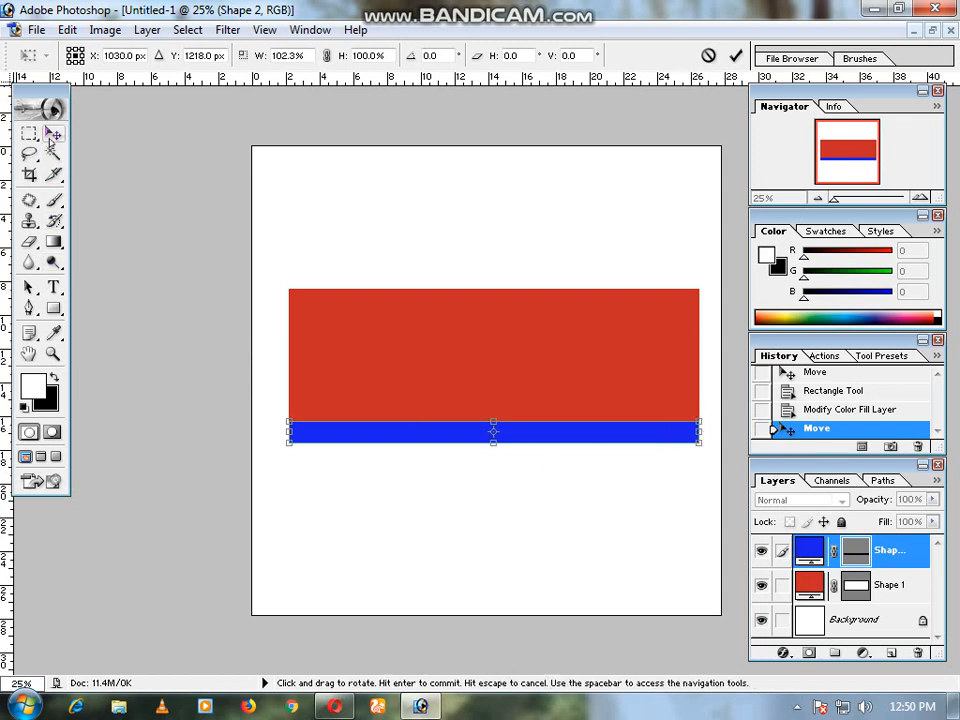
{"action": "key", "text": "Return"}
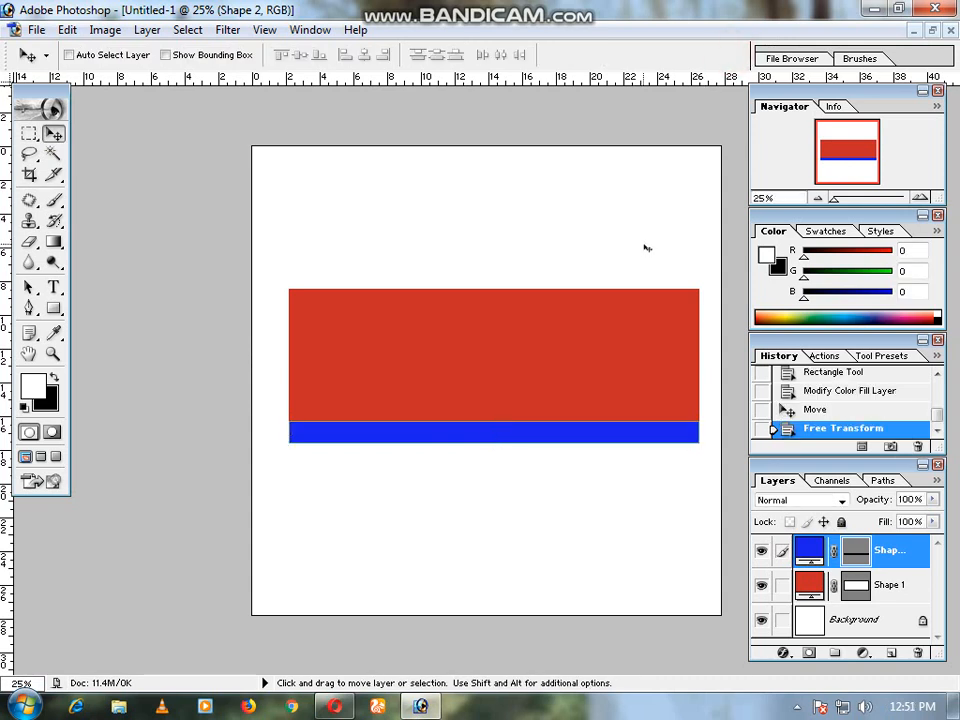
Draw a narrow vertical rounded rectangle with a 10 px radius below the blue bar and fill it with off-white E8E9F6.
{"action": "left_click", "coordinate": [55, 309]}
{"action": "left_click", "coordinate": [55, 309]}
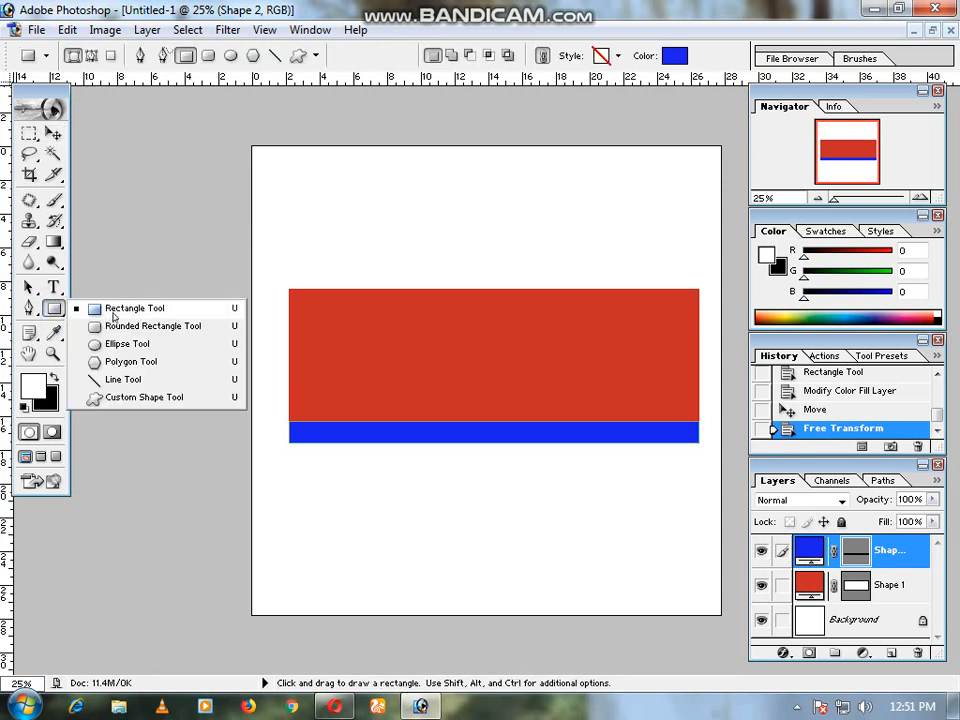
{"action": "left_click", "coordinate": [170, 327]}
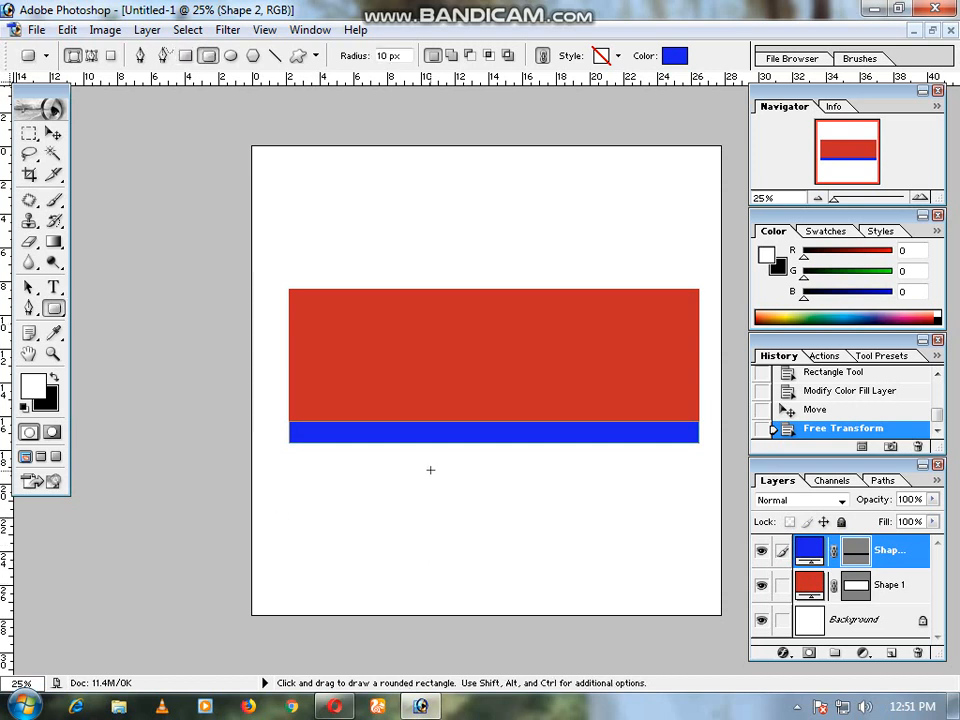
{"action": "left_click_drag", "start_coordinate": [431, 470], "coordinate": [446, 592]}
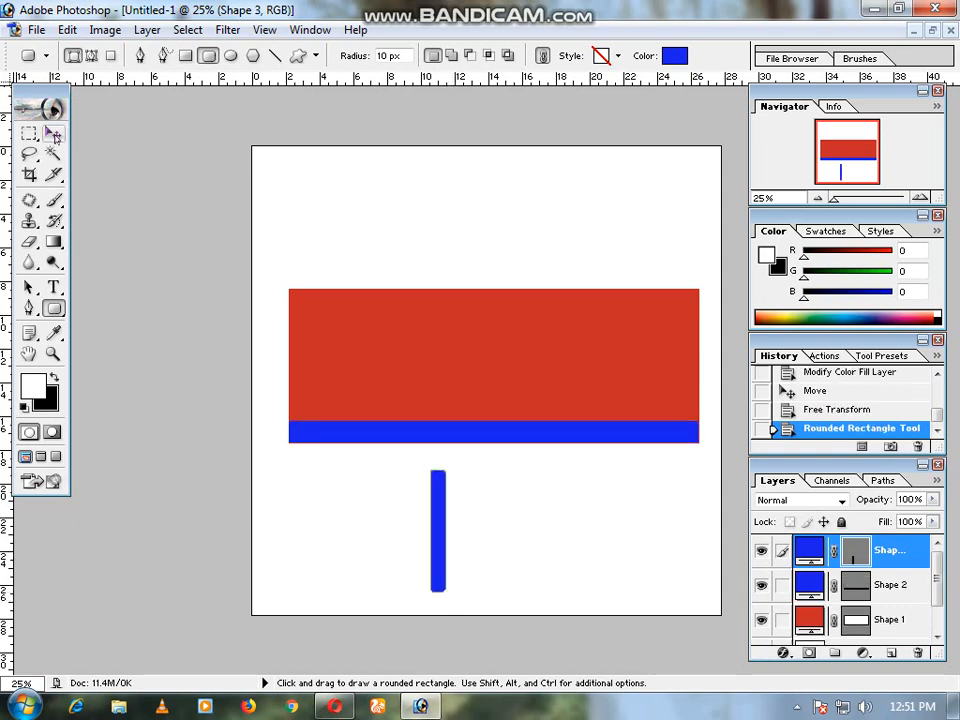
{"action": "left_click", "coordinate": [676, 55]}
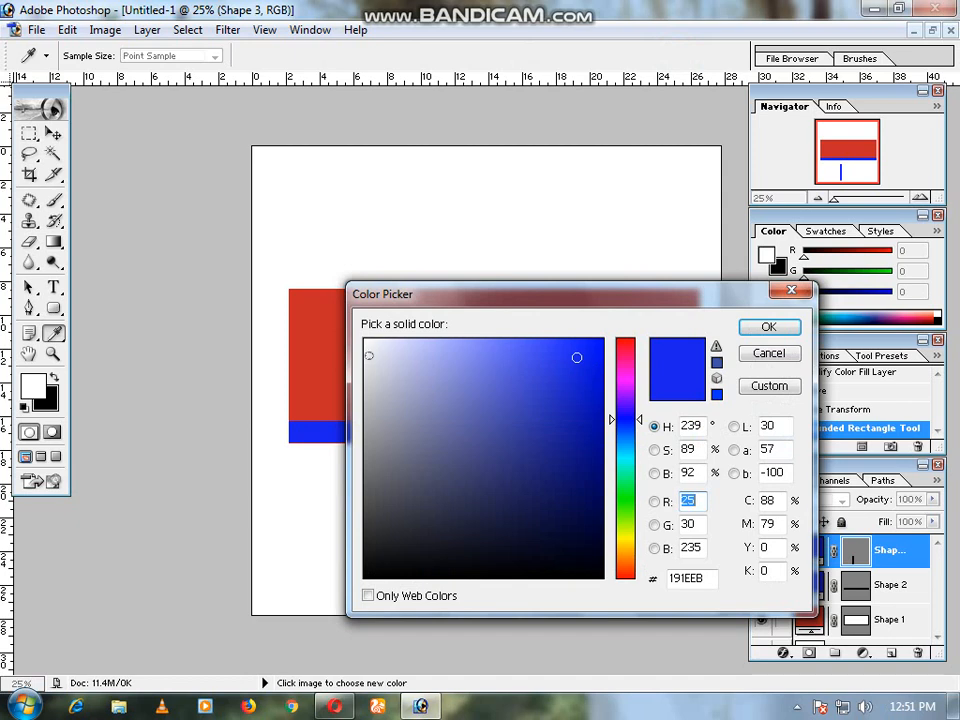
{"action": "left_click", "coordinate": [378, 348]}
{"action": "left_click", "coordinate": [756, 326]}
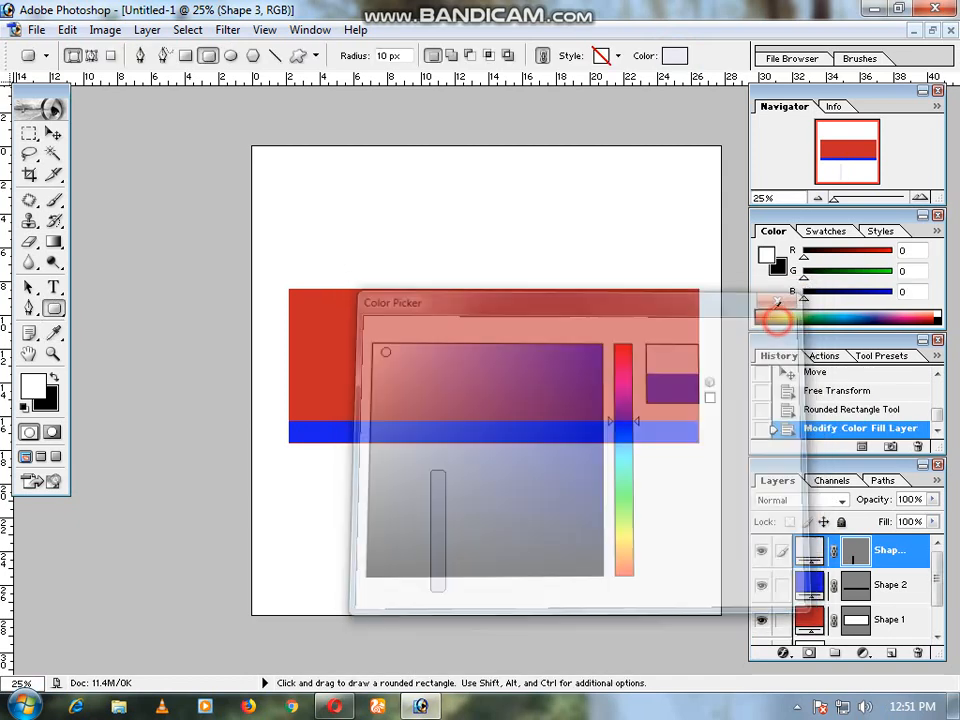
Move the off-white strip to the middle of the red rectangle and stretch it to about 125.4% height to reach the blue bar's lower edge.
{"action": "left_click", "coordinate": [53, 133]}
{"action": "left_click_drag", "start_coordinate": [439, 519], "coordinate": [503, 345]}
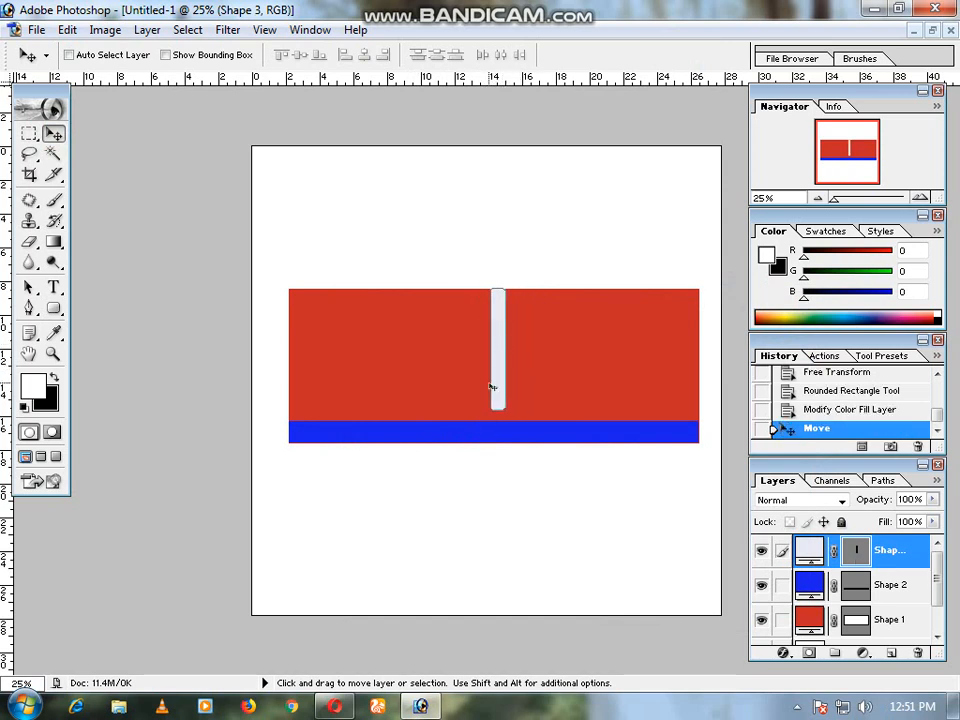
{"action": "key", "text": "ctrl+t"}
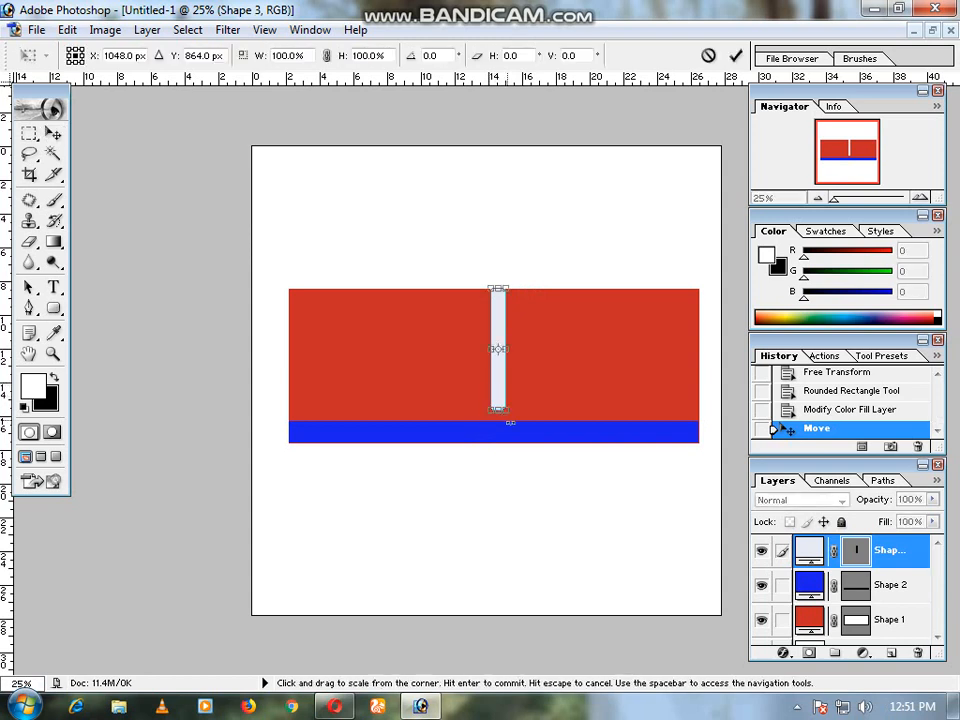
{"action": "left_click_drag", "start_coordinate": [499, 410], "coordinate": [499, 442]}
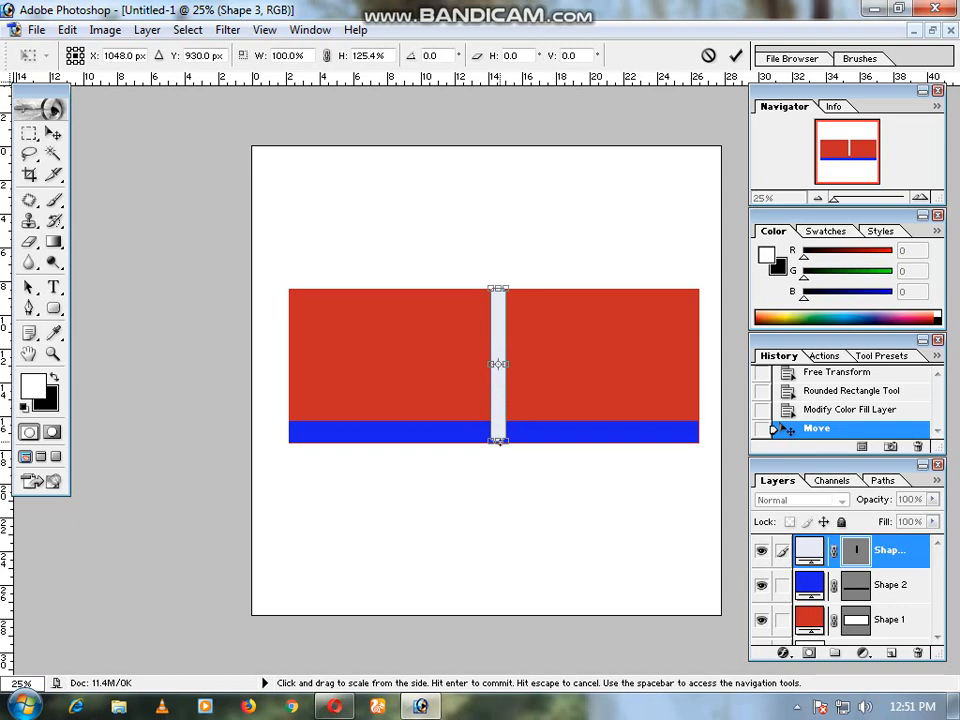
{"action": "left_click", "coordinate": [50, 132]}
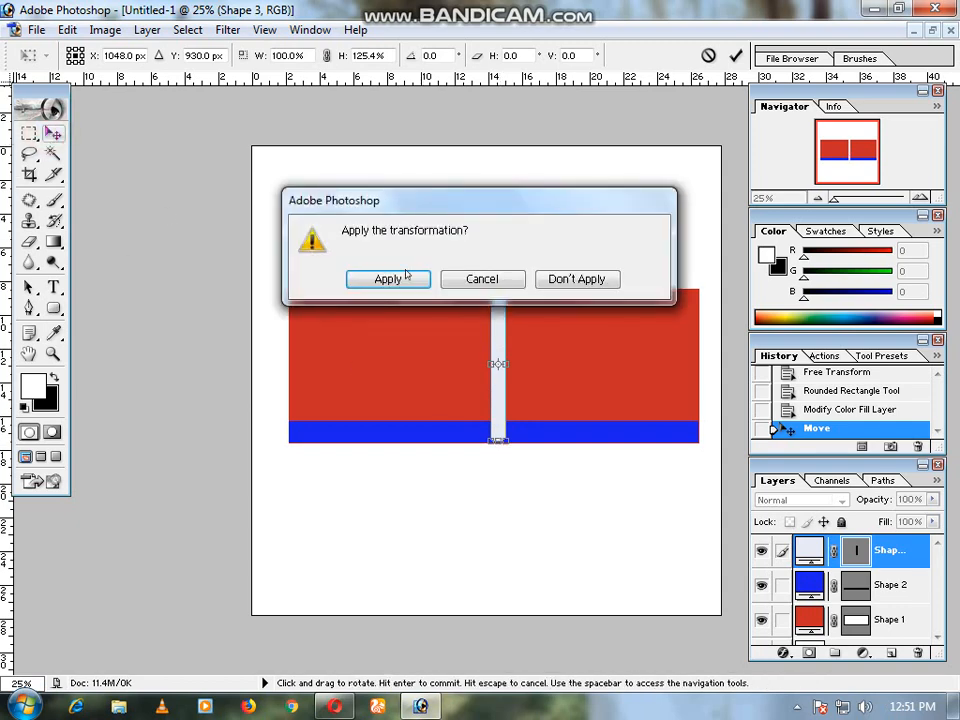
{"action": "left_click", "coordinate": [401, 277]}
Draw a small ellipse filled with magenta EE15CD and place it near the upper end of the off-white strip.
{"action": "left_click_drag", "start_coordinate": [57, 311], "coordinate": [135, 285]}
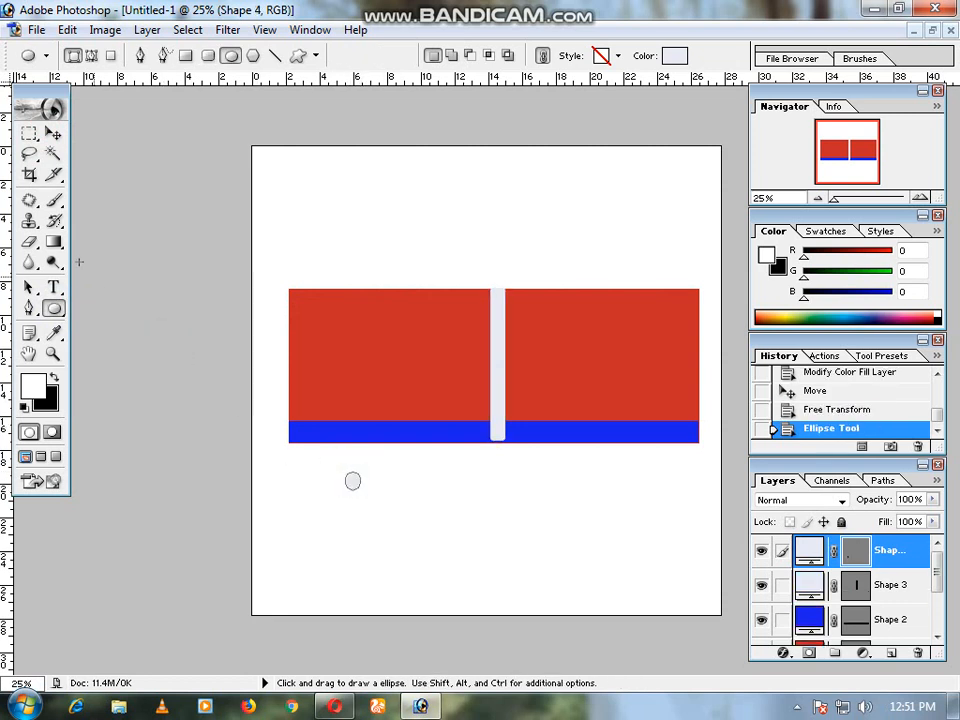
{"action": "left_click", "coordinate": [674, 55]}
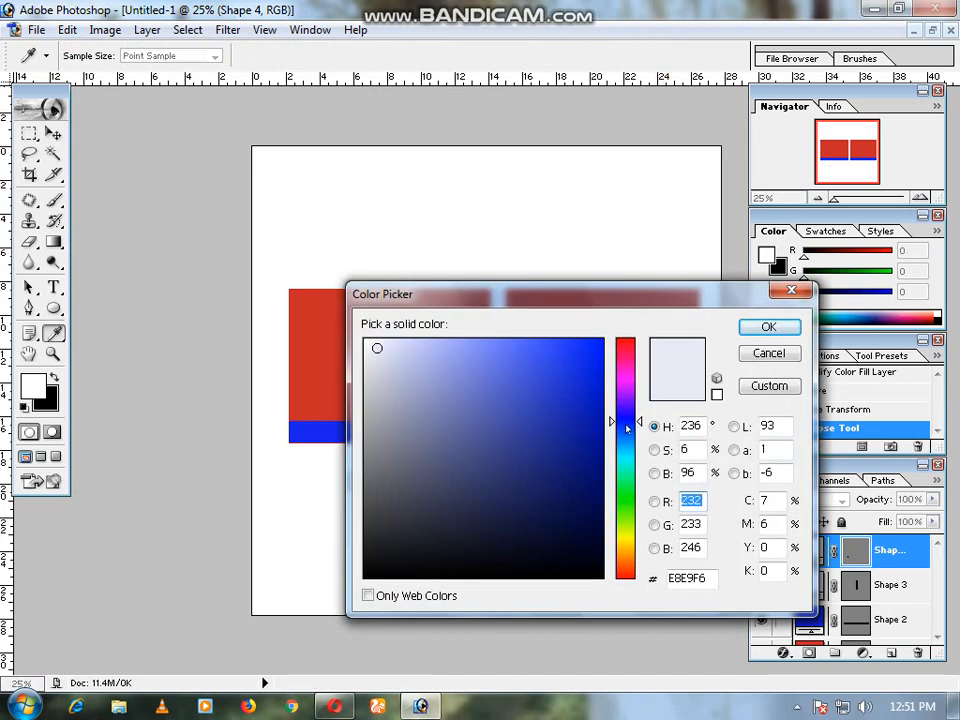
{"action": "left_click", "coordinate": [628, 372]}
{"action": "left_click", "coordinate": [581, 354]}
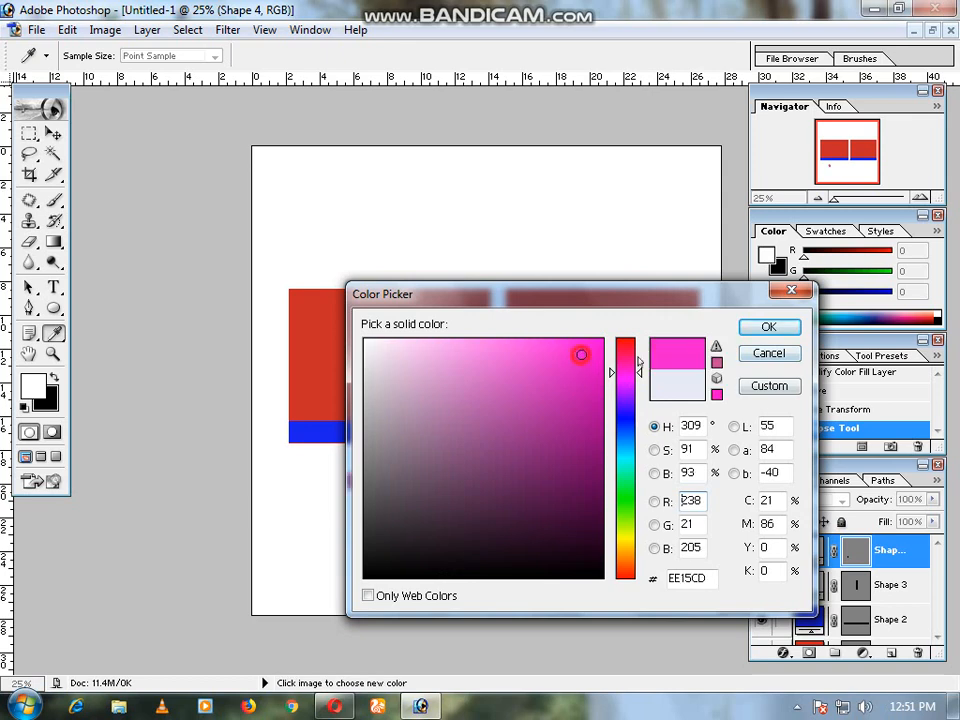
{"action": "left_click", "coordinate": [770, 328]}
{"action": "left_click", "coordinate": [53, 133]}
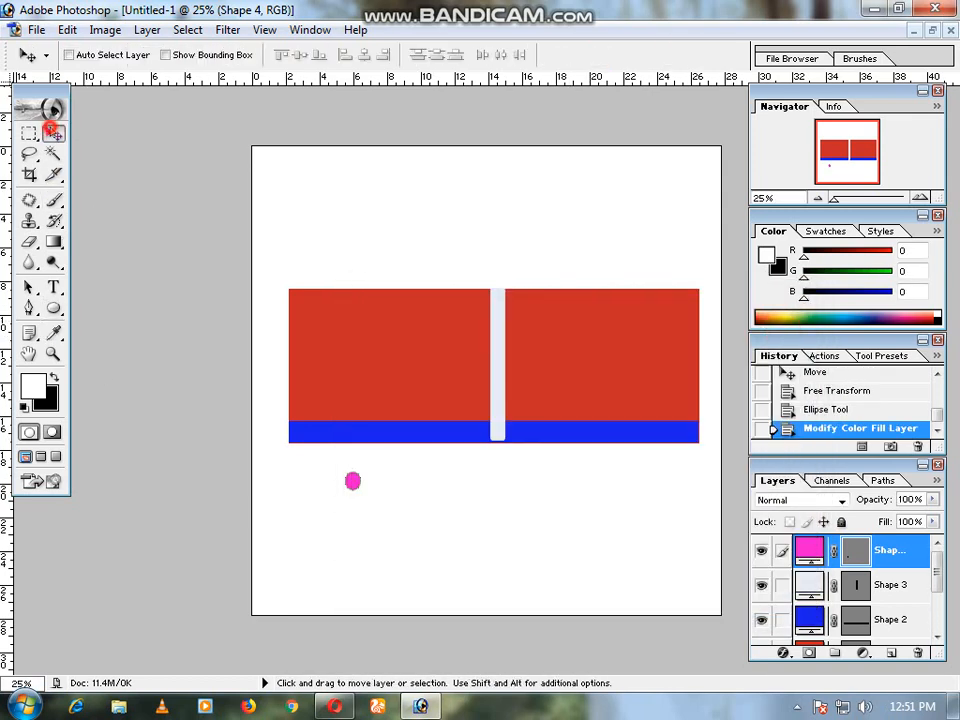
{"action": "left_click_drag", "start_coordinate": [357, 485], "coordinate": [499, 309]}
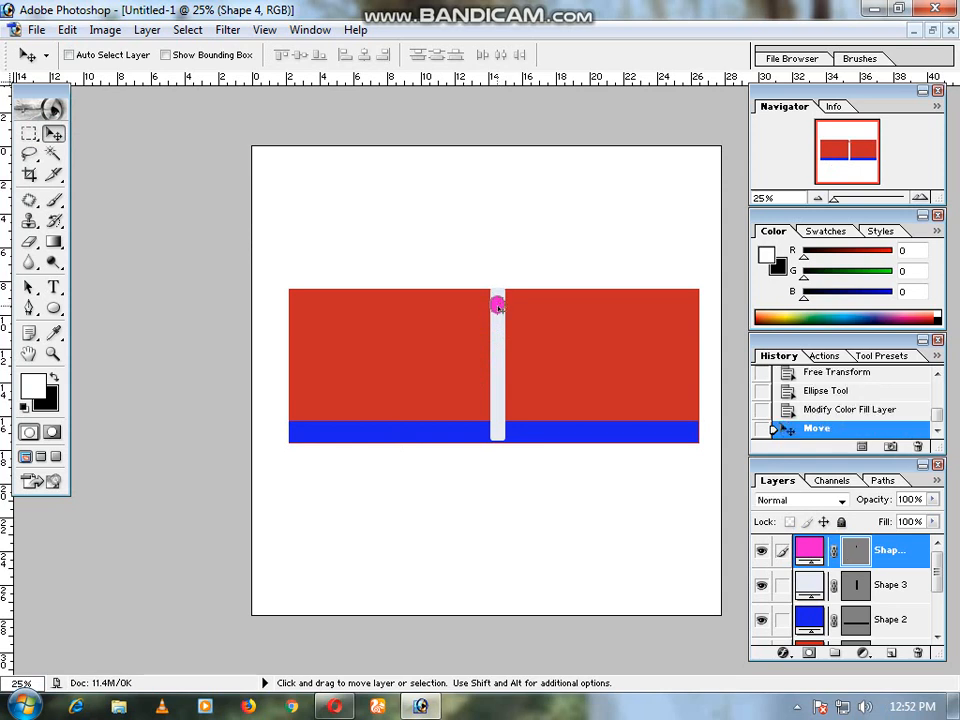
Make three copies of the magenta dot and move the topmost copy down to just above the strip's middle.
{"action": "key", "text": "ctrl+j"}
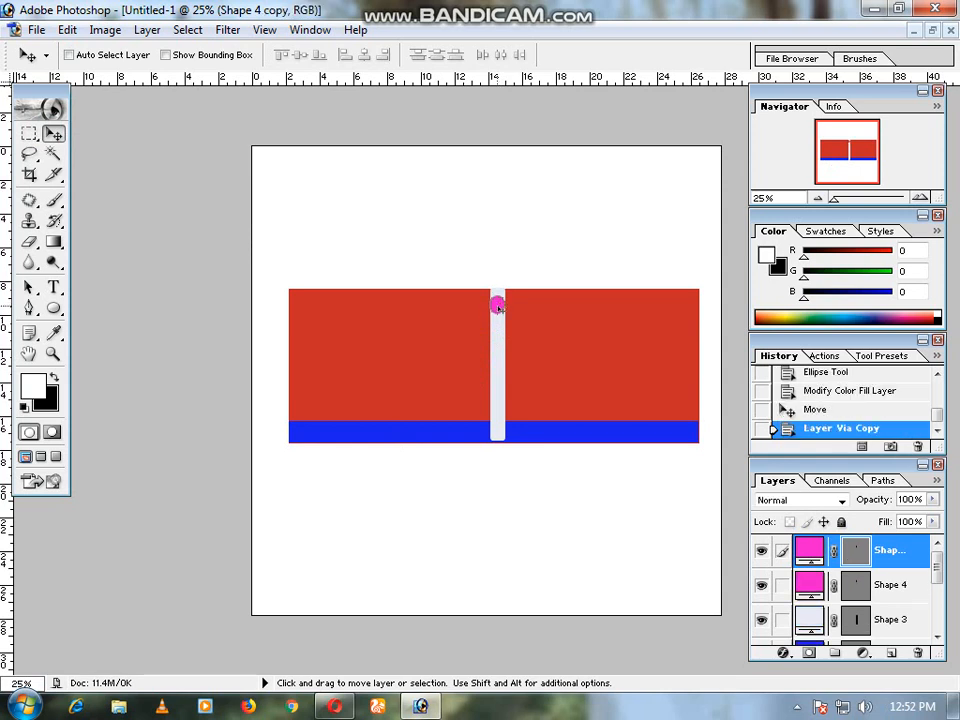
{"action": "key", "text": "ctrl+j"}
{"action": "key", "text": "ctrl+j"}
{"action": "key", "text": "Down"}
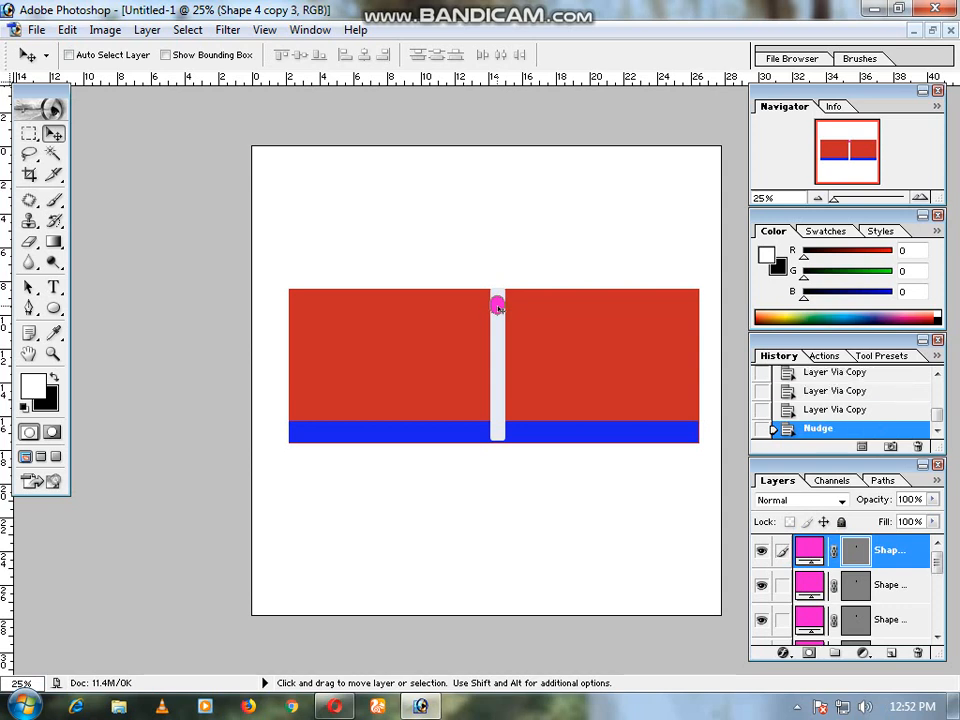
{"action": "key", "text": "shift+Down"}
{"action": "key", "text": "shift+Down"}
{"action": "key", "text": "shift+Down"}
{"action": "key", "text": "shift+Down"}
{"action": "key", "text": "shift+Down"}
{"action": "key", "text": "shift+Down"}
{"action": "key", "text": "shift+Down"}
{"action": "key", "text": "shift+Down"}
{"action": "key", "text": "shift+Down"}
{"action": "key", "text": "shift+Down"}
{"action": "key", "text": "shift+Down"}
{"action": "key", "text": "shift+Down"}
{"action": "key", "text": "shift+Down"}
{"action": "key", "text": "shift+Down"}
{"action": "key", "text": "shift+Down"}
{"action": "key", "text": "shift+Down"}
{"action": "key", "text": "shift+Down"}
{"action": "key", "text": "shift+Down"}
{"action": "key", "text": "shift+Down"}
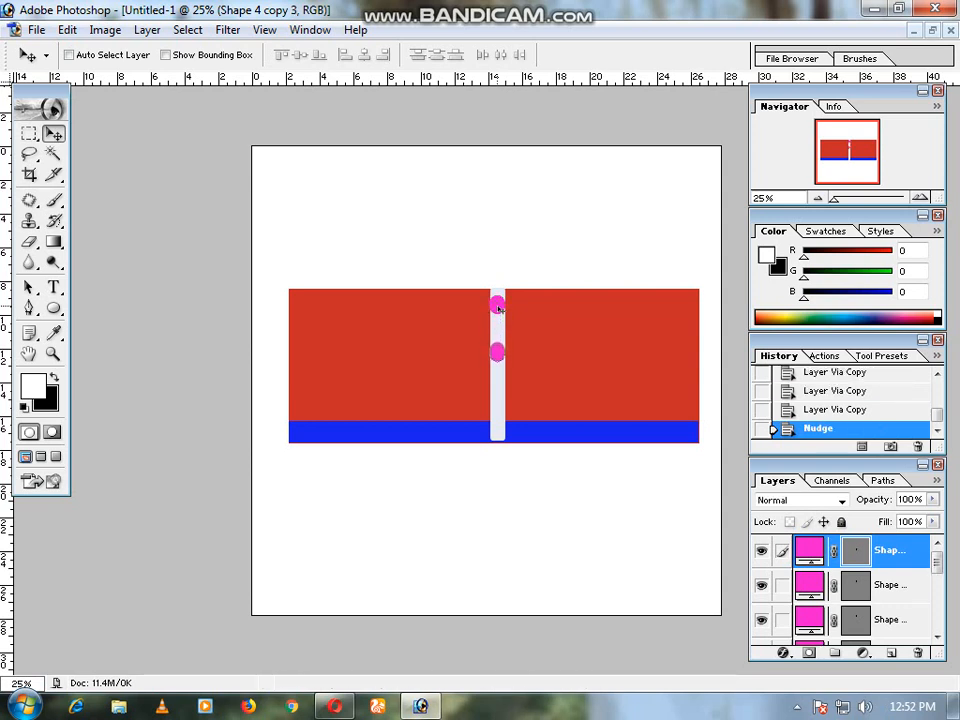
{"action": "key", "text": "shift+Up"}
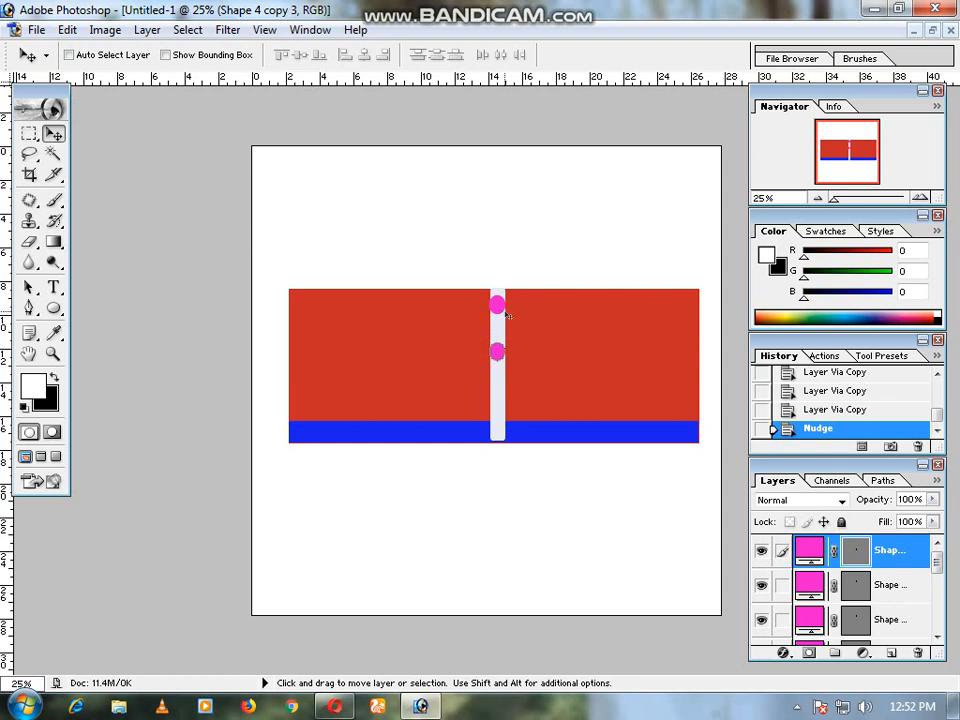
Move the second magenta dot copy down the strip to about two-thirds of its length.
{"action": "left_click", "coordinate": [893, 588]}
{"action": "key", "text": "Down"}
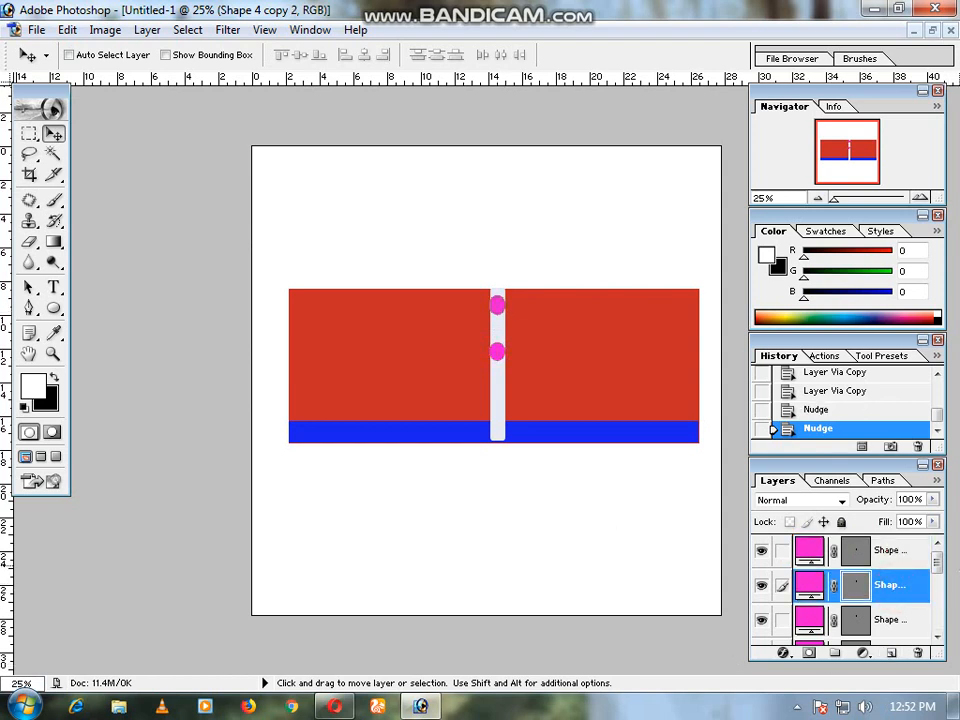
{"action": "key", "text": "Down"}
{"action": "key", "text": "Down"}
{"action": "key", "text": "Down"}
{"action": "key", "text": "Down"}
{"action": "key", "text": "Down"}
{"action": "key", "text": "Down"}
{"action": "key", "text": "Down"}
{"action": "key", "text": "Down"}
{"action": "key", "text": "Down"}
{"action": "key", "text": "Down"}
{"action": "key", "text": "Down"}
{"action": "key", "text": "Down"}
{"action": "key", "text": "Down"}
{"action": "key", "text": "Down"}
{"action": "key", "text": "Down"}
{"action": "key", "text": "Down"}
{"action": "key", "text": "Down"}
{"action": "key", "text": "Down"}
{"action": "key", "text": "Down"}
{"action": "key", "text": "Down"}
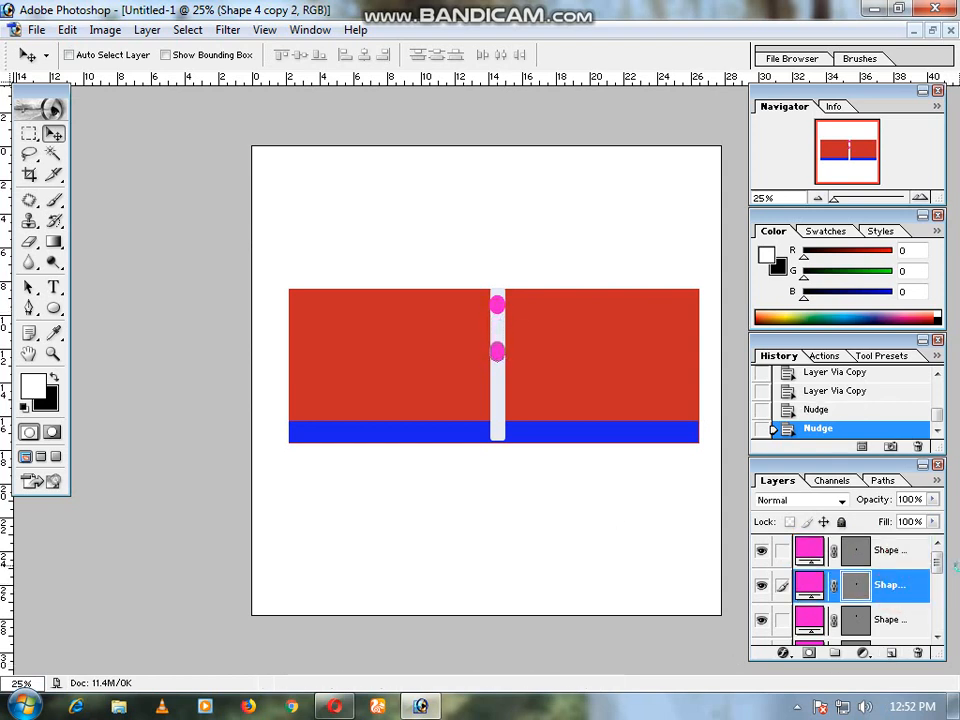
{"action": "key", "text": "Down"}
{"action": "key", "text": "Down"}
{"action": "key", "text": "Down"}
{"action": "key", "text": "Down"}
{"action": "key", "text": "Down"}
{"action": "key", "text": "Down"}
{"action": "key", "text": "Down"}
{"action": "key", "text": "Down"}
{"action": "key", "text": "Down"}
{"action": "key", "text": "Down"}
{"action": "key", "text": "Down"}
{"action": "key", "text": "Down"}
{"action": "key", "text": "Down"}
{"action": "key", "text": "Down"}
{"action": "key", "text": "Down"}
{"action": "key", "text": "Down"}
{"action": "key", "text": "Down"}
{"action": "key", "text": "Down"}
{"action": "key", "text": "Down"}
{"action": "key", "text": "Down"}
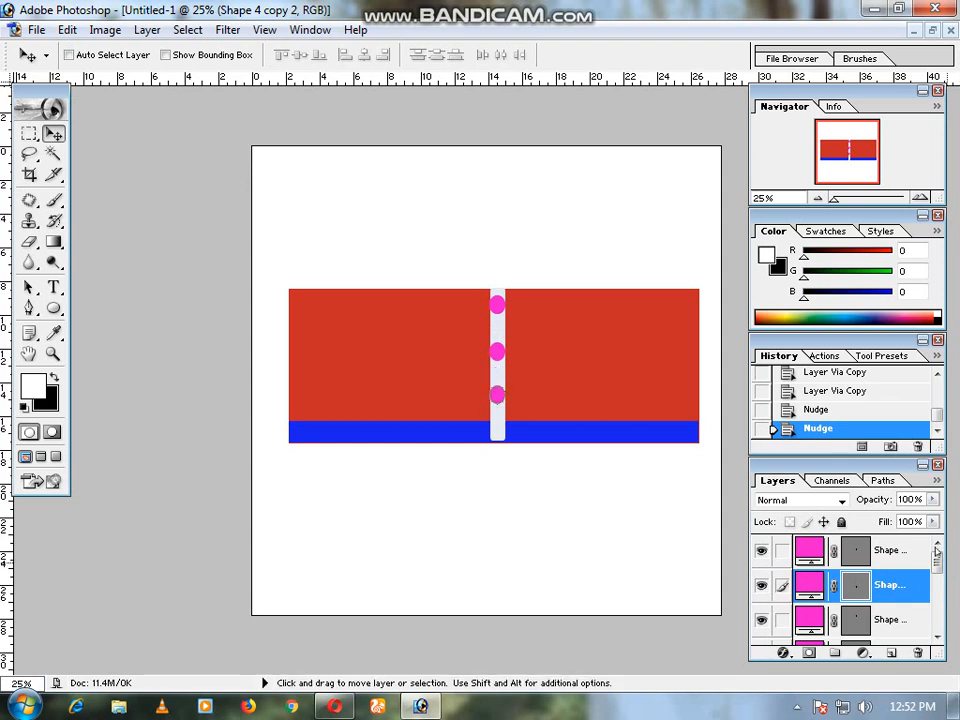
Move the remaining magenta dot copy down to the strip's lower end, level with the blue bar.
{"action": "left_click", "coordinate": [903, 621]}
{"action": "key", "text": "Down"}
{"action": "key", "text": "Down"}
{"action": "key", "text": "Down"}
{"action": "key", "text": "Down"}
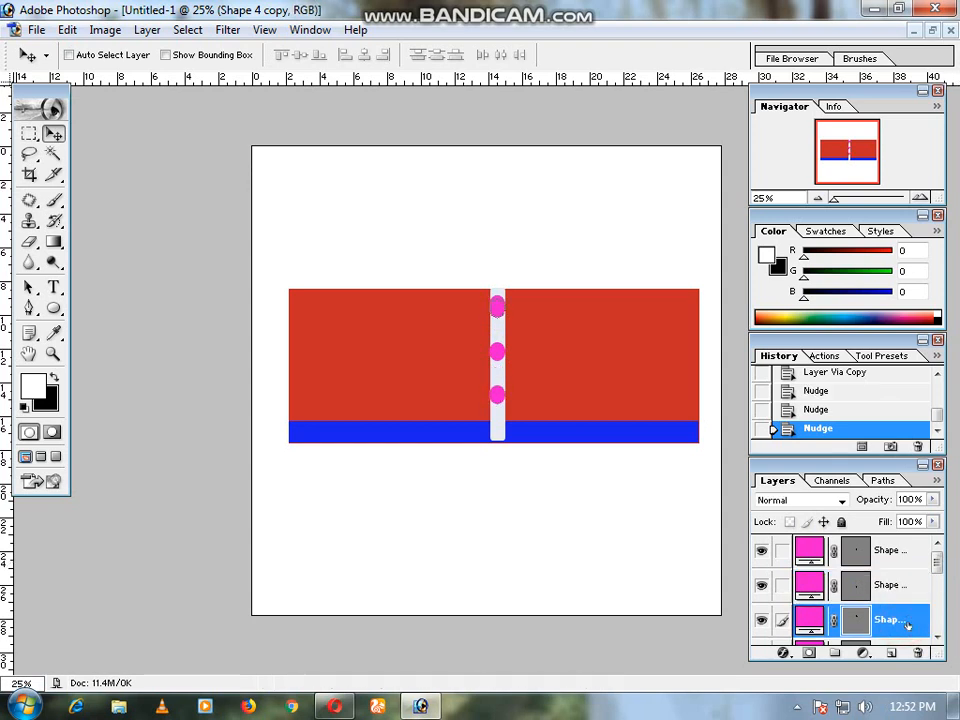
{"action": "key", "text": "Down"}
{"action": "key", "text": "Down"}
{"action": "key", "text": "Down"}
{"action": "key", "text": "Down"}
{"action": "key", "text": "Down"}
{"action": "key", "text": "Down"}
{"action": "key", "text": "Down"}
{"action": "key", "text": "Down"}
{"action": "key", "text": "Down"}
{"action": "key", "text": "Down"}
{"action": "key", "text": "Down"}
{"action": "key", "text": "Down"}
{"action": "key", "text": "Down"}
{"action": "key", "text": "Down"}
{"action": "key", "text": "Down"}
{"action": "key", "text": "Down"}
{"action": "key", "text": "Down"}
{"action": "key", "text": "Down"}
{"action": "key", "text": "Down"}
{"action": "key", "text": "Down"}
{"action": "key", "text": "Down"}
{"action": "key", "text": "Down"}
{"action": "key", "text": "Down"}
{"action": "key", "text": "Down"}
{"action": "key", "text": "Down"}
{"action": "key", "text": "Down"}
{"action": "key", "text": "Down"}
{"action": "key", "text": "Down"}
{"action": "key", "text": "Down"}
{"action": "key", "text": "Down"}
{"action": "key", "text": "Down"}
{"action": "key", "text": "Down"}
{"action": "key", "text": "Down"}
{"action": "key", "text": "Down"}
{"action": "key", "text": "Down"}
{"action": "key", "text": "Down"}
{"action": "key", "text": "Down"}
{"action": "key", "text": "Down"}
{"action": "key", "text": "Down"}
{"action": "key", "text": "Down"}
{"action": "key", "text": "Down"}
{"action": "key", "text": "Down"}
{"action": "key", "text": "Down"}
{"action": "key", "text": "Down"}
{"action": "key", "text": "Down"}
{"action": "key", "text": "Down"}
{"action": "key", "text": "Down"}
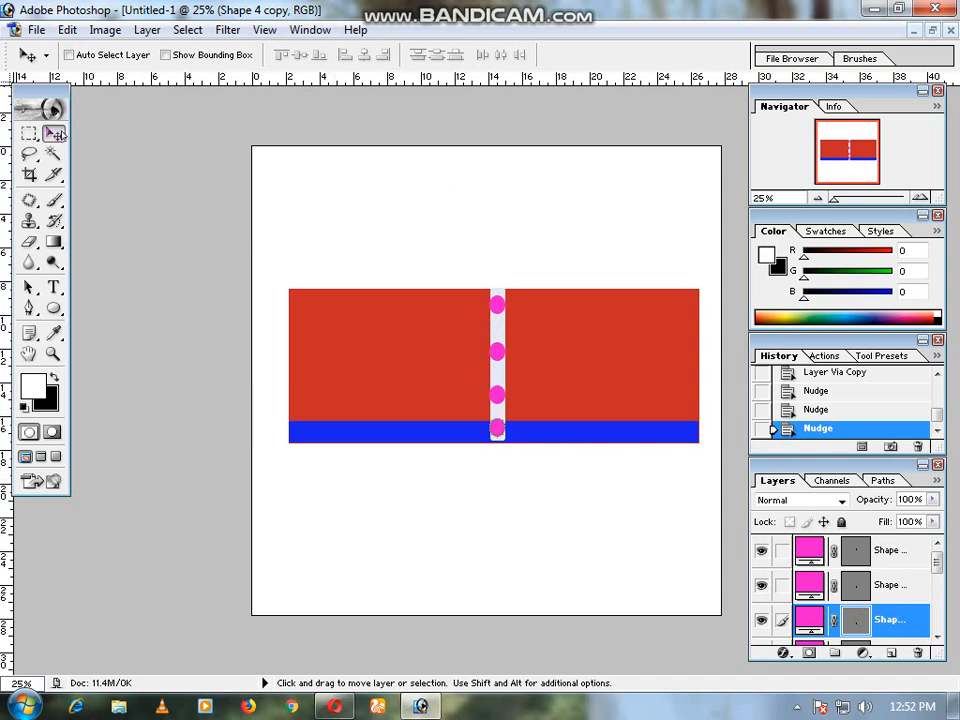
Add the white text "Sohail Developers" in Segoe UI Bold at 72 pt and place it on the red area left of the strip.
{"action": "left_click", "coordinate": [54, 287]}
{"action": "left_click", "coordinate": [378, 485]}
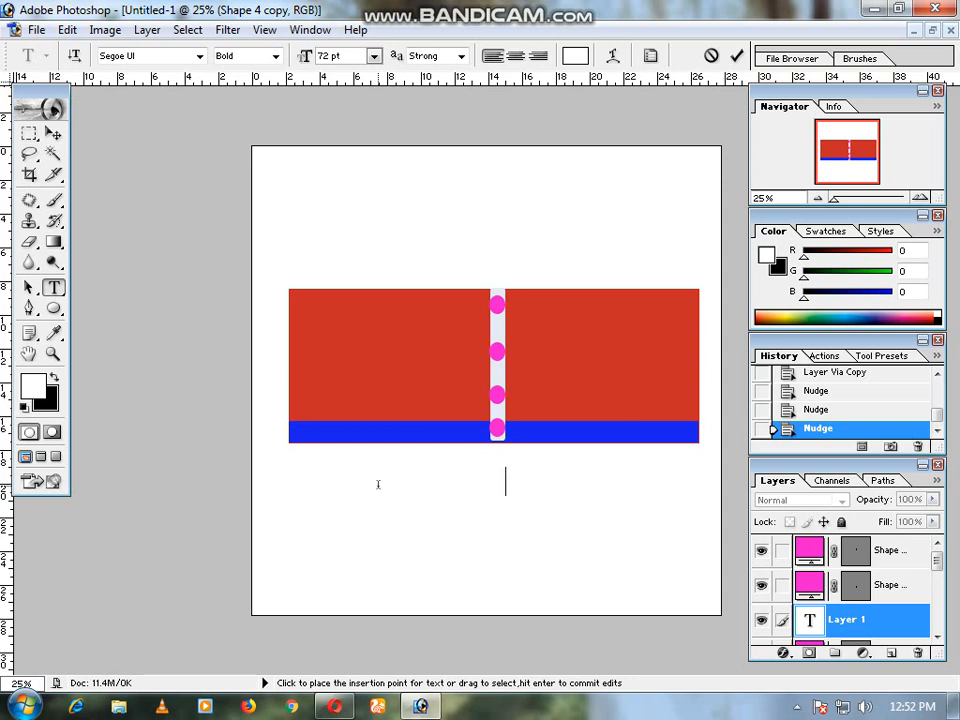
{"action": "left_click", "coordinate": [53, 133]}
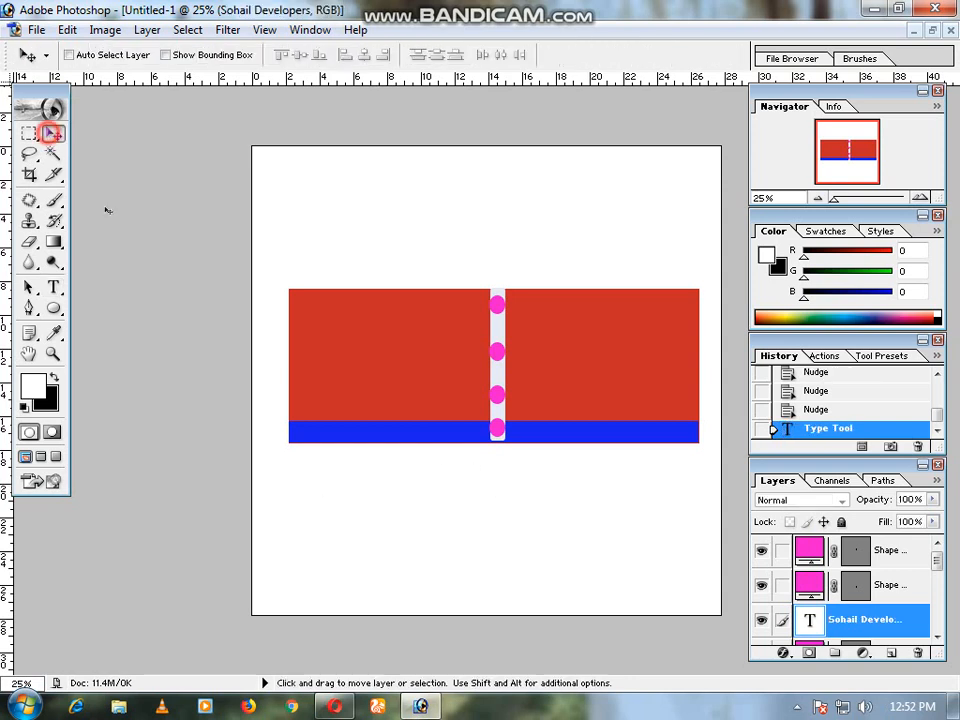
{"action": "left_click", "coordinate": [447, 489]}
{"action": "left_click_drag", "start_coordinate": [439, 472], "coordinate": [389, 351]}
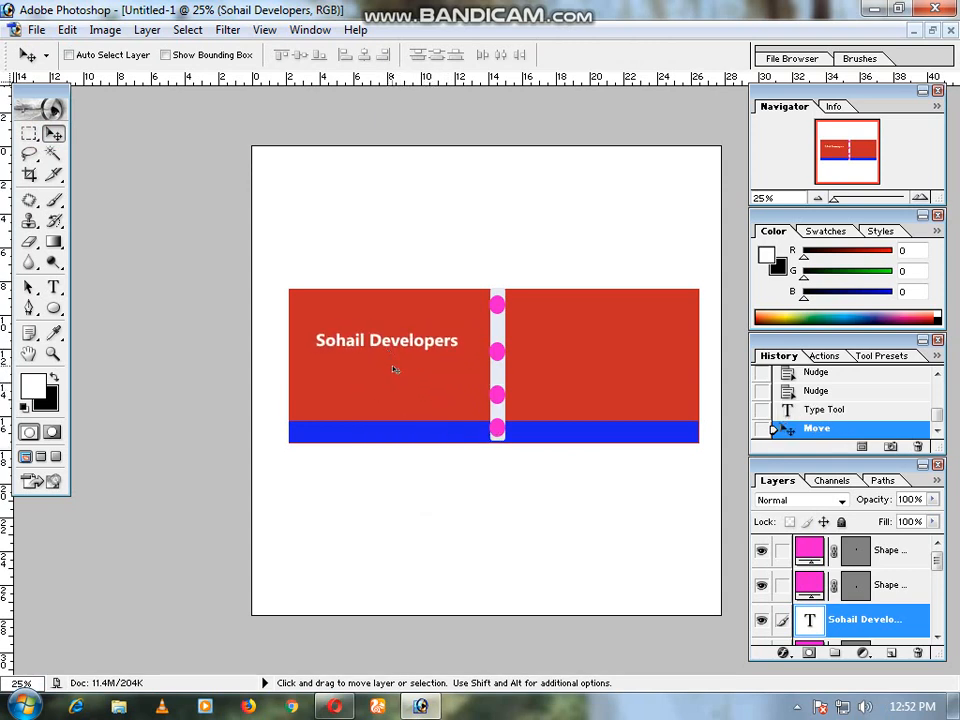
Scale the "Sohail Developers" text to about 134.4% width and 235.8% height and fit it between the red rectangle's left edge and the strip.
{"action": "key", "text": "ctrl+t"}
{"action": "left_click_drag", "start_coordinate": [459, 331], "coordinate": [487, 306]}
{"action": "left_click_drag", "start_coordinate": [318, 330], "coordinate": [294, 331]}
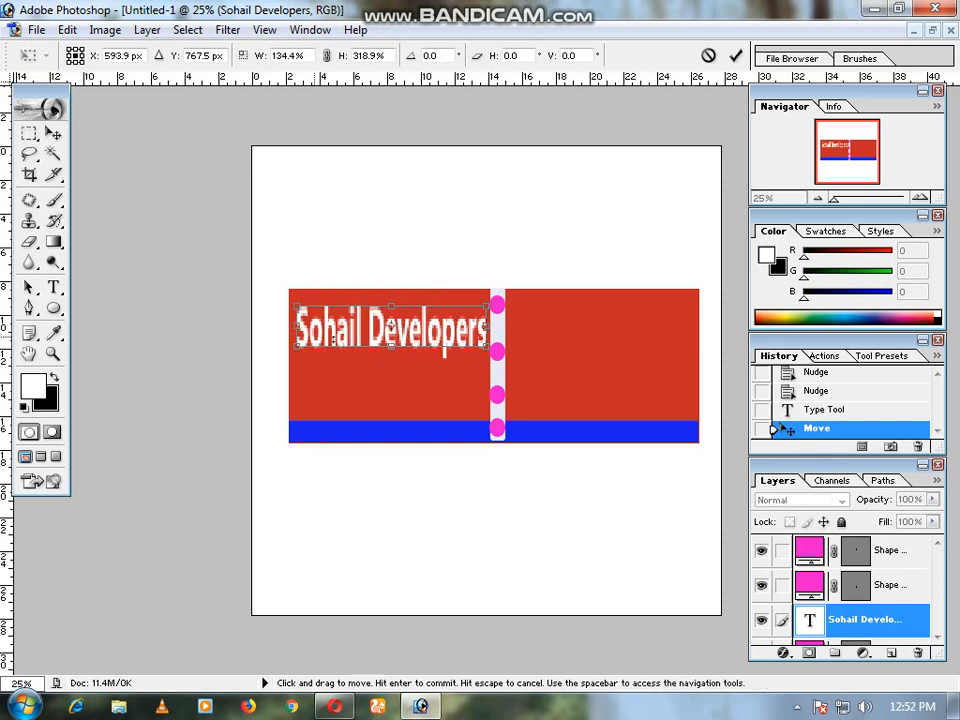
{"action": "left_click_drag", "start_coordinate": [391, 306], "coordinate": [391, 317]}
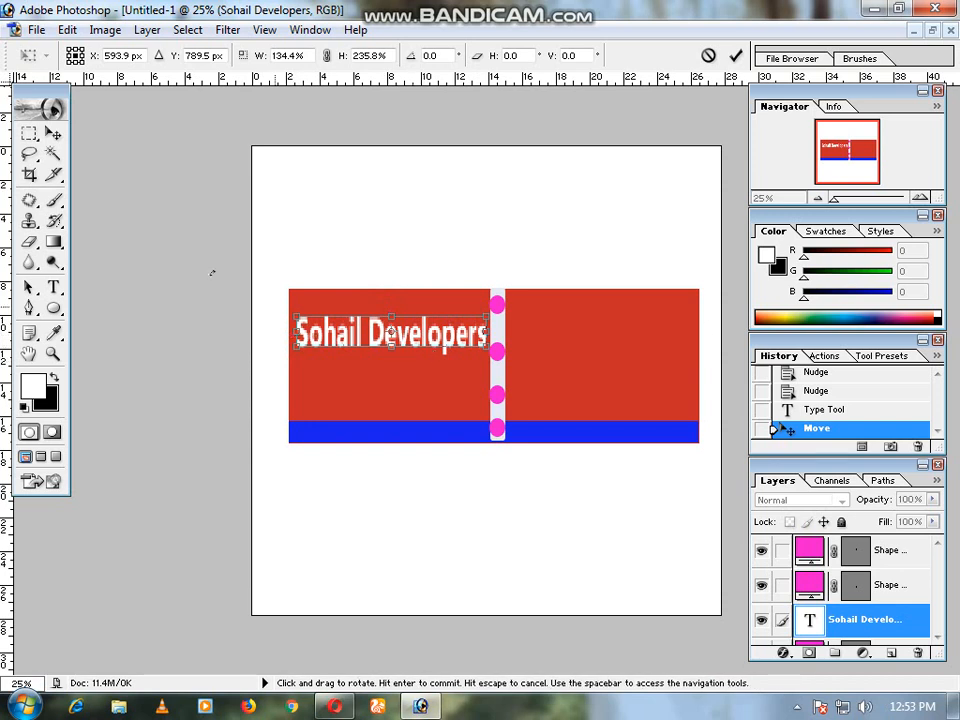
{"action": "left_click", "coordinate": [736, 55]}
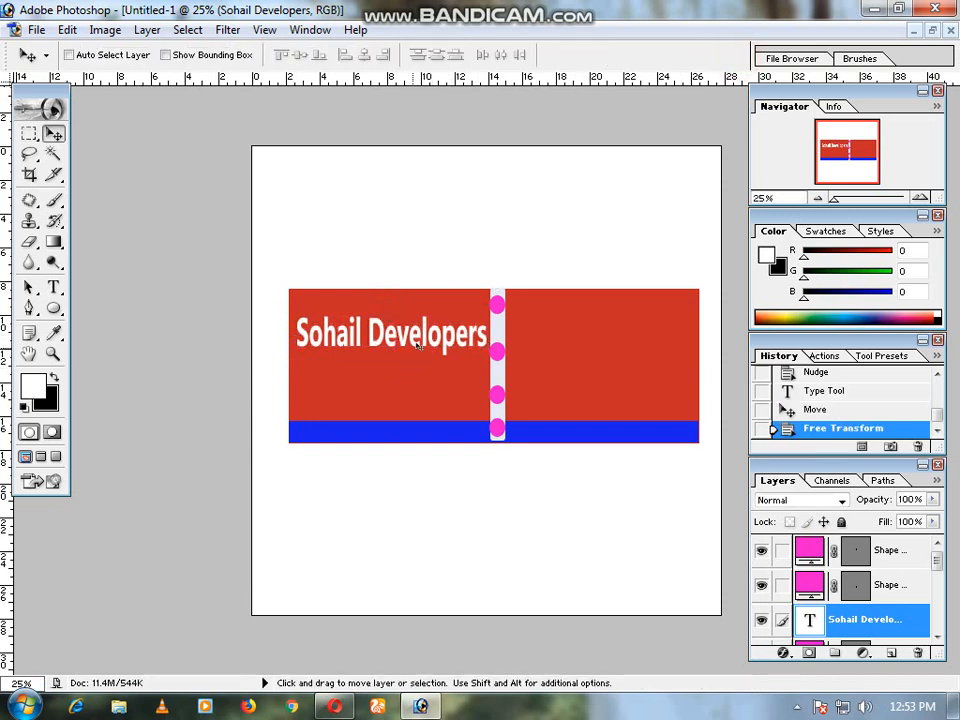
{"action": "left_click_drag", "start_coordinate": [405, 338], "coordinate": [413, 334]}
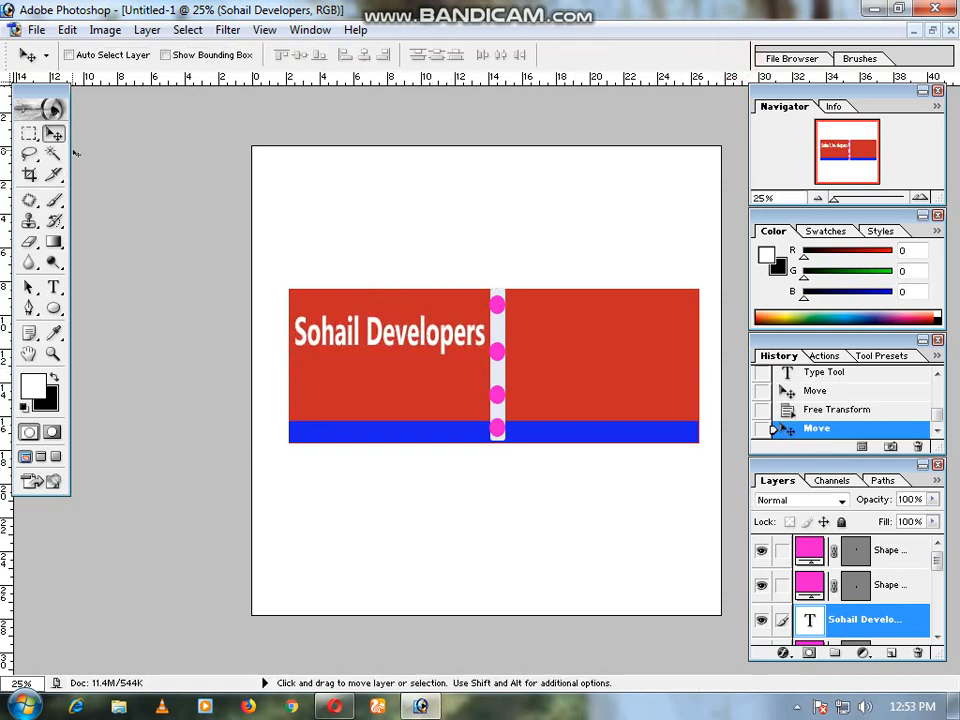
Add a new text line below the blue bar in near-black 0B0404, beginning with "Technical C".
{"action": "left_click", "coordinate": [53, 287]}
{"action": "left_click", "coordinate": [435, 537]}
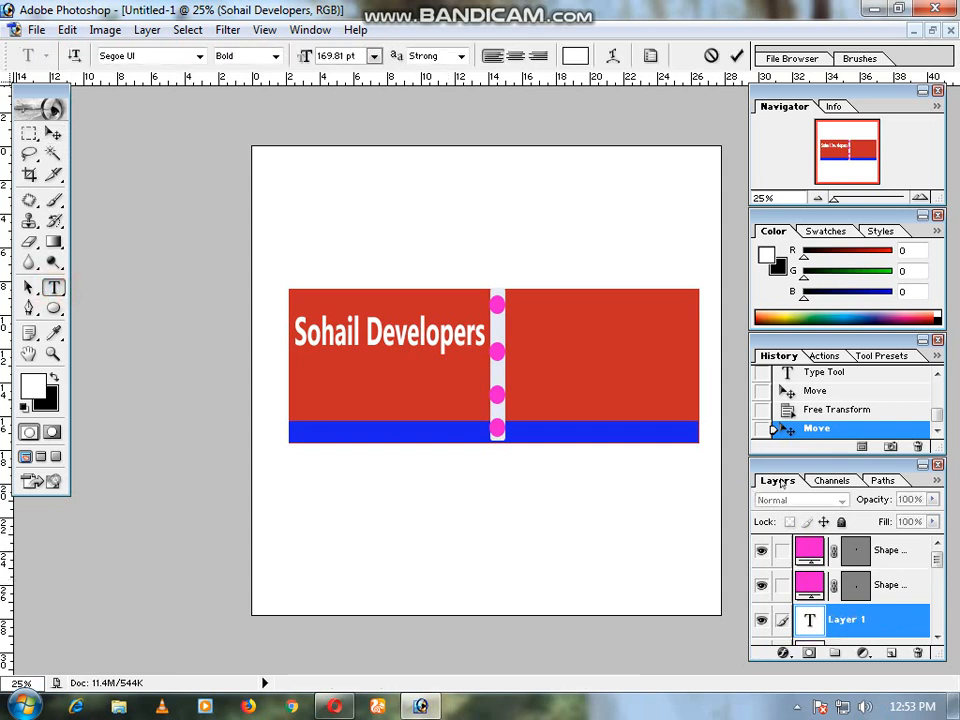
{"action": "key", "text": "BackSpace"}
{"action": "key", "text": "BackSpace"}
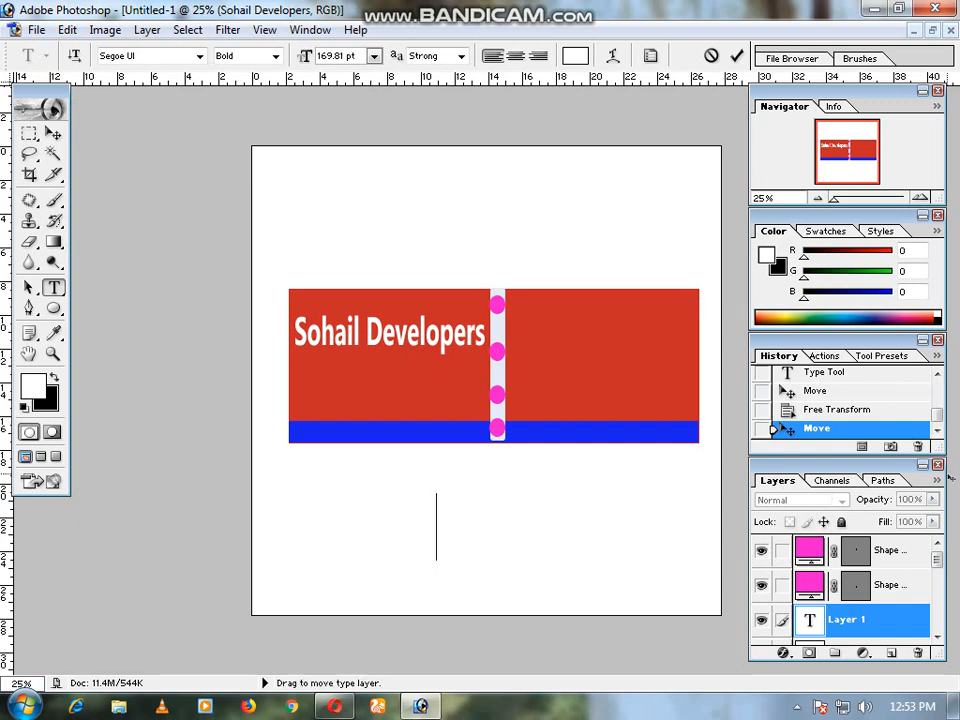
{"action": "left_click", "coordinate": [575, 55]}
{"action": "left_click", "coordinate": [557, 372]}
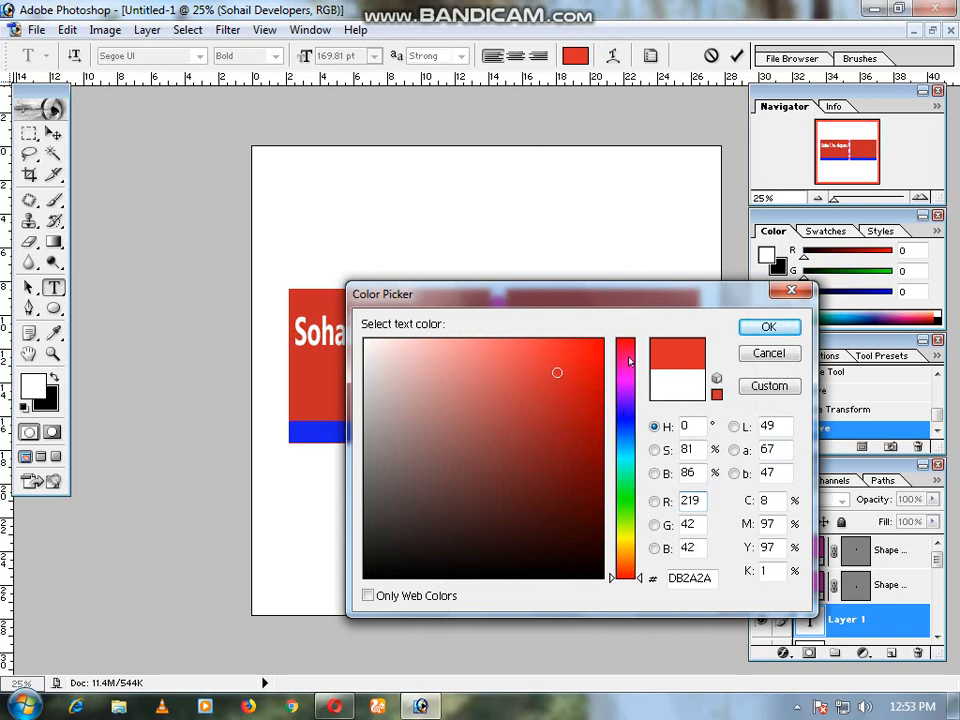
{"action": "left_click", "coordinate": [510, 555]}
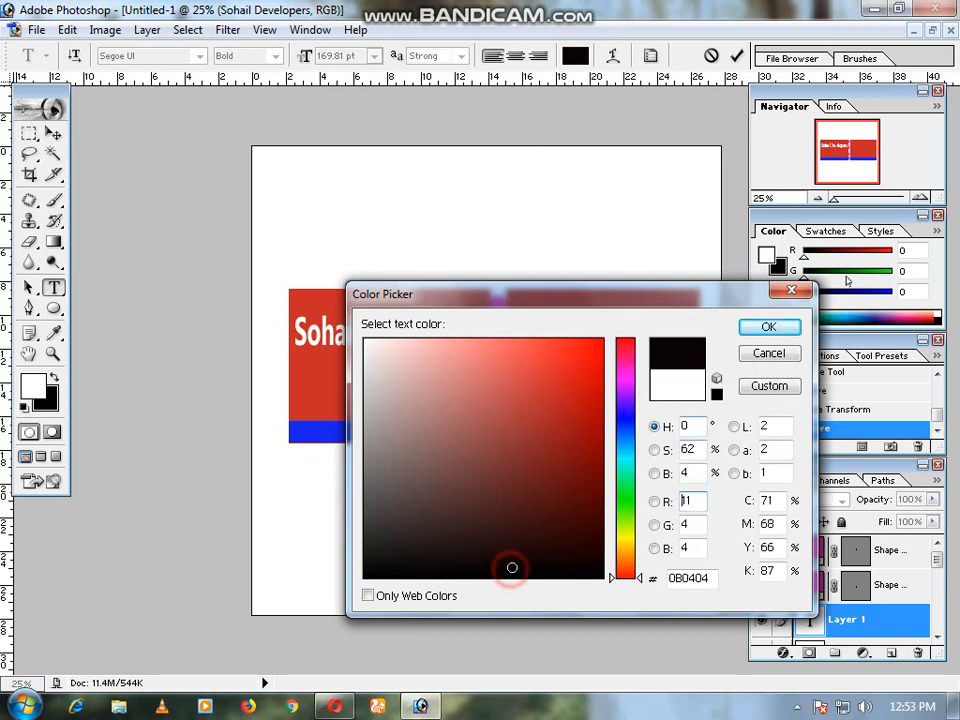
{"action": "left_click", "coordinate": [766, 326]}
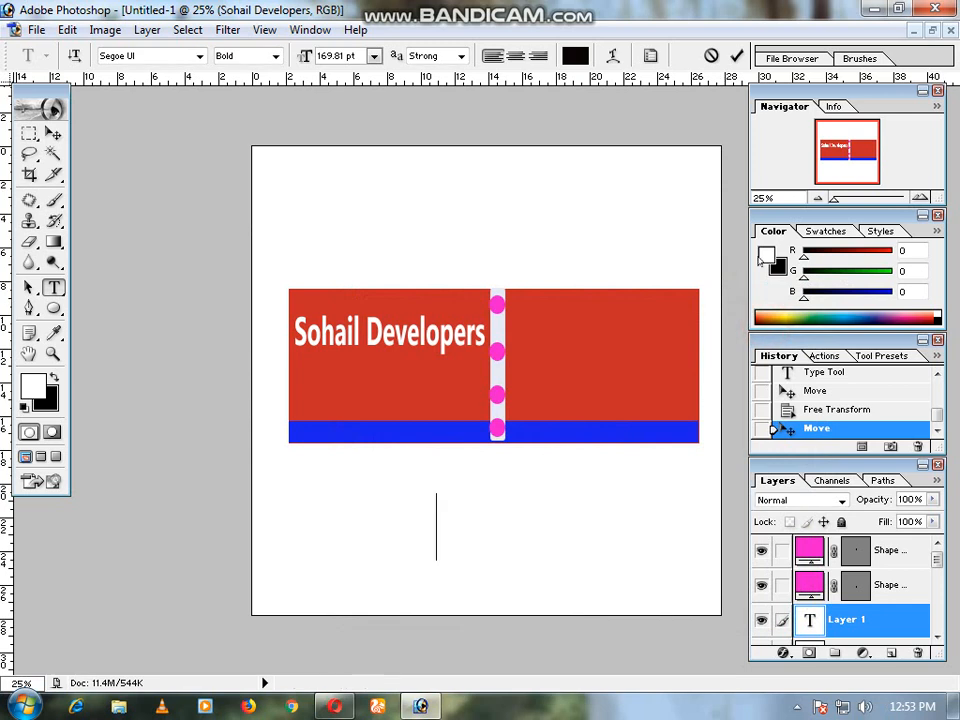
{"action": "type", "text": "Tech"}
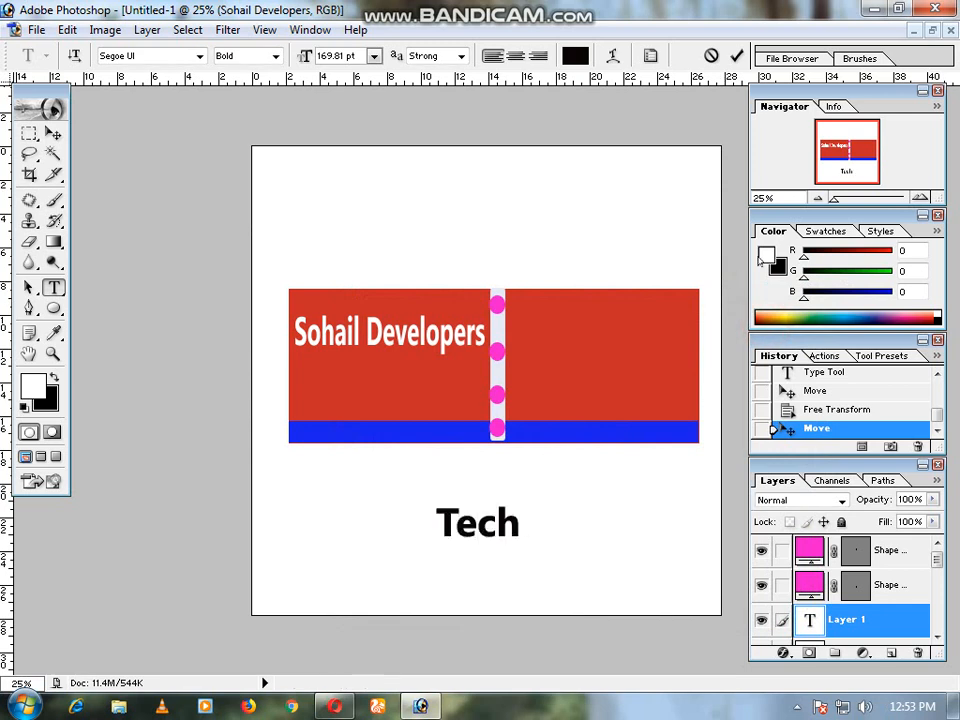
{"action": "type", "text": "nical"}
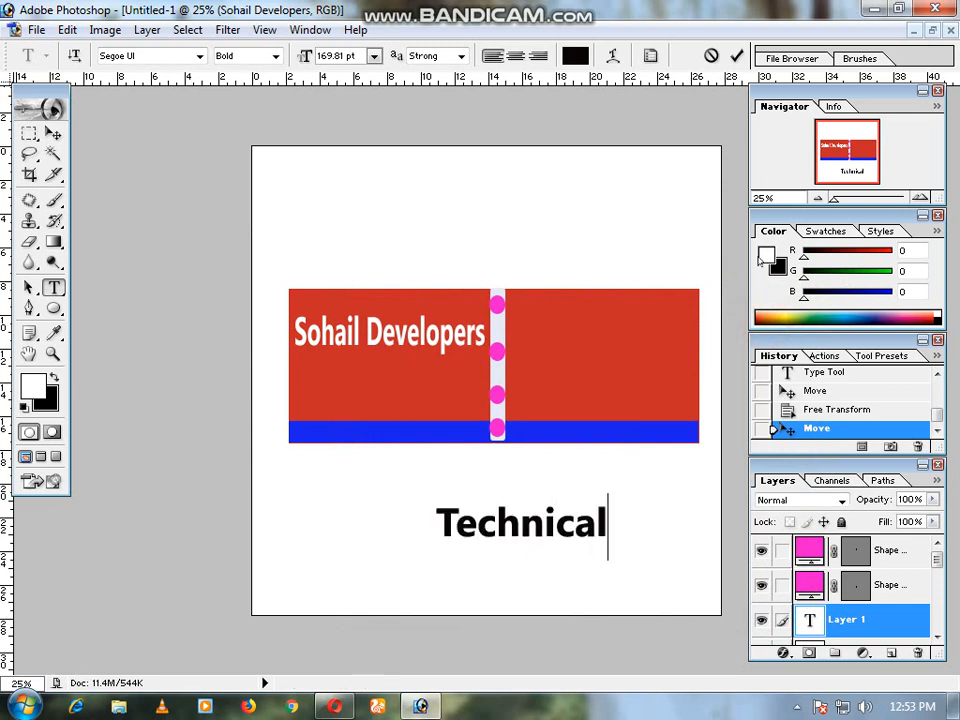
{"action": "type", "text": " C"}
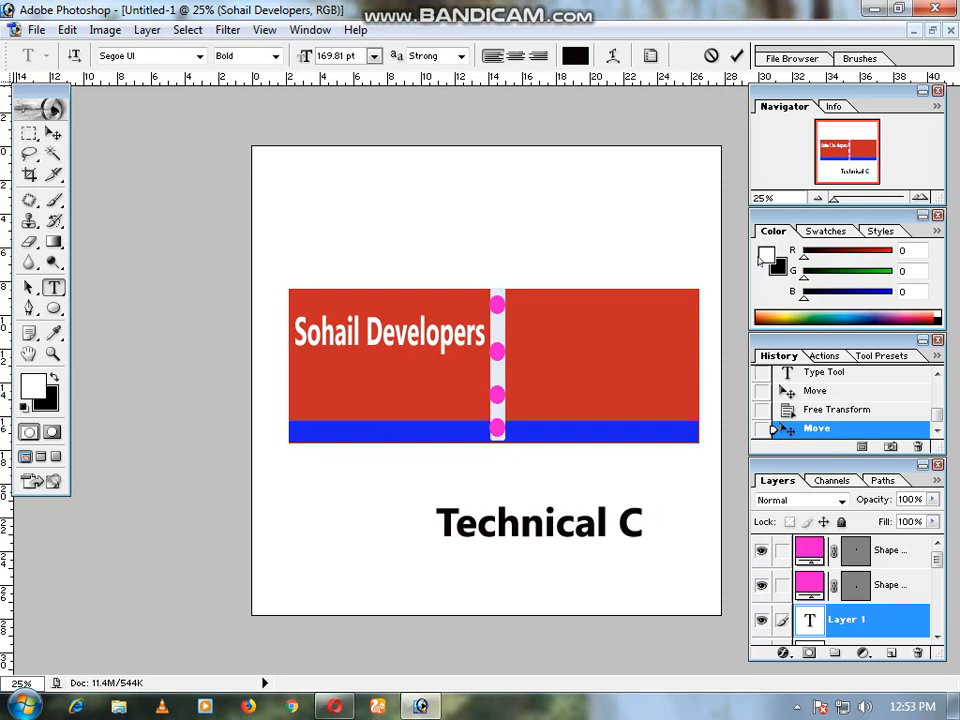